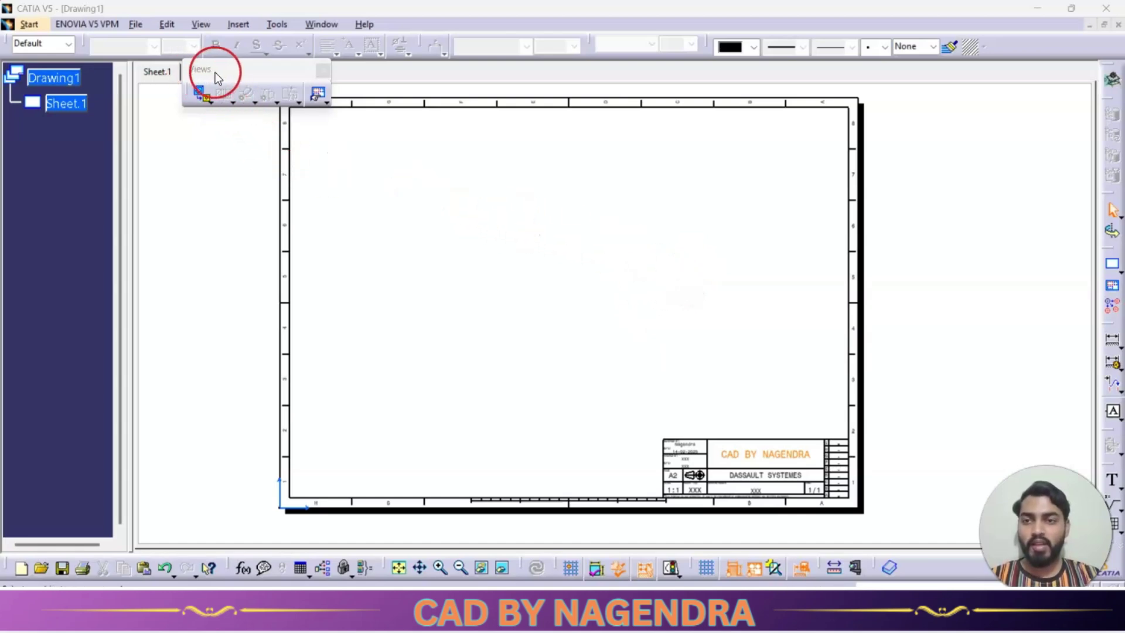
{"action": "left_click", "coordinate": [241, 24]}
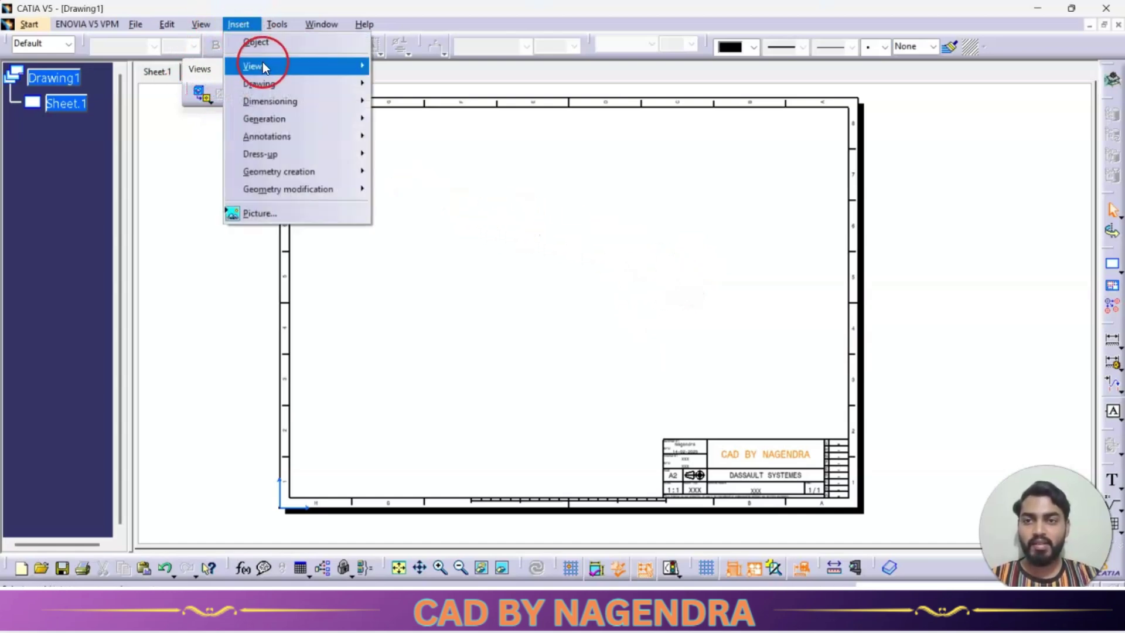
{"action": "mouse_move", "coordinate": [262, 60]}
{"action": "mouse_move", "coordinate": [411, 65]}
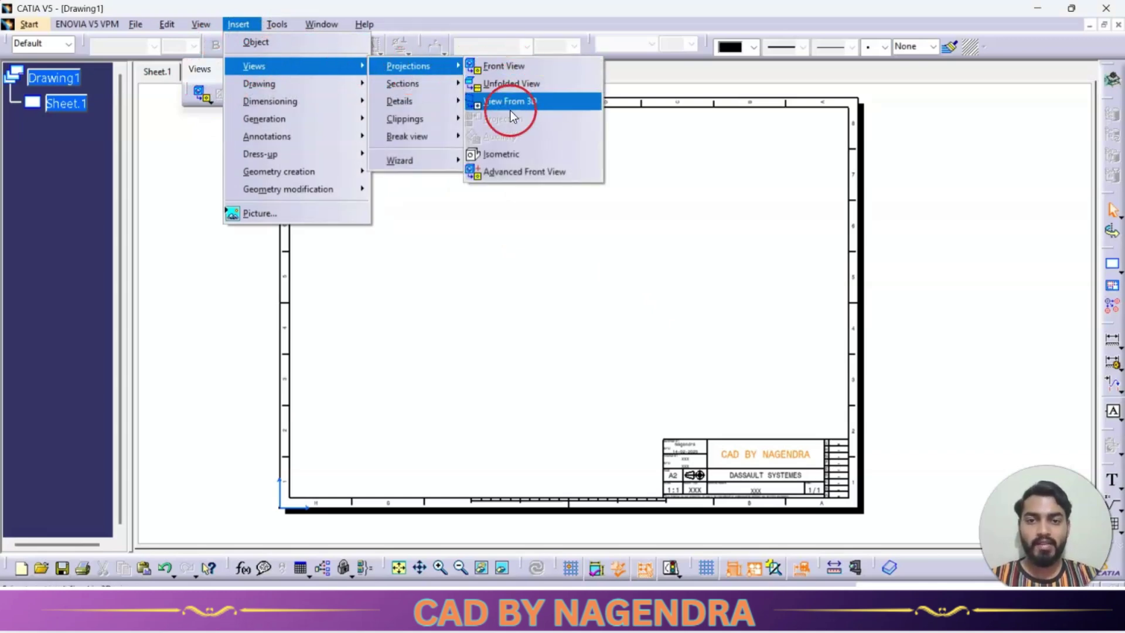
{"action": "mouse_move", "coordinate": [405, 86]}
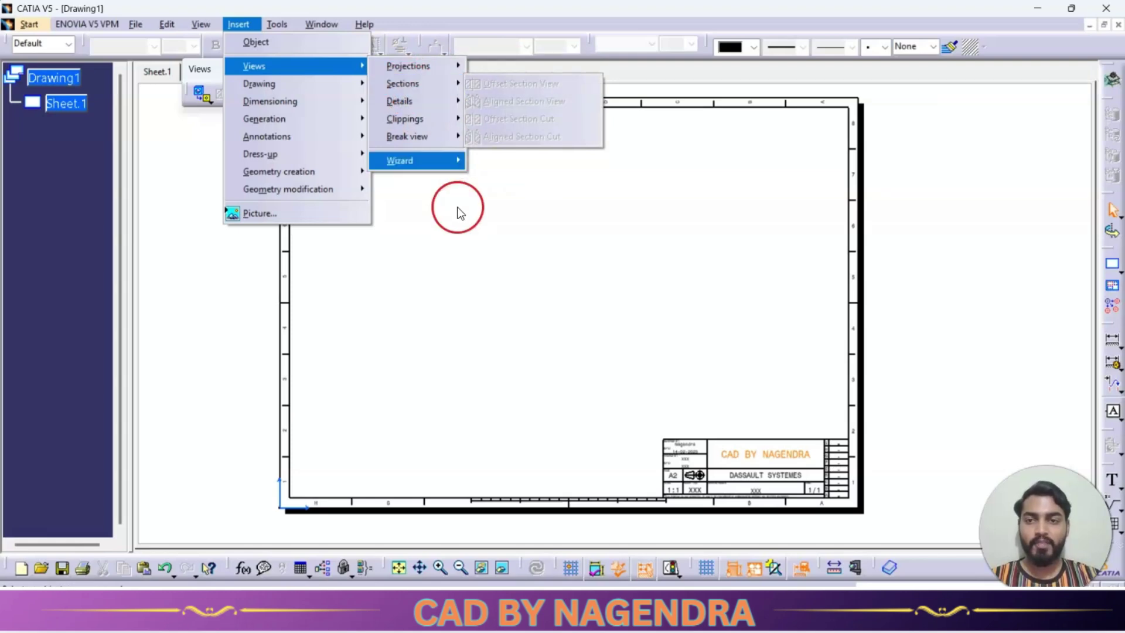
{"action": "left_click", "coordinate": [479, 227]}
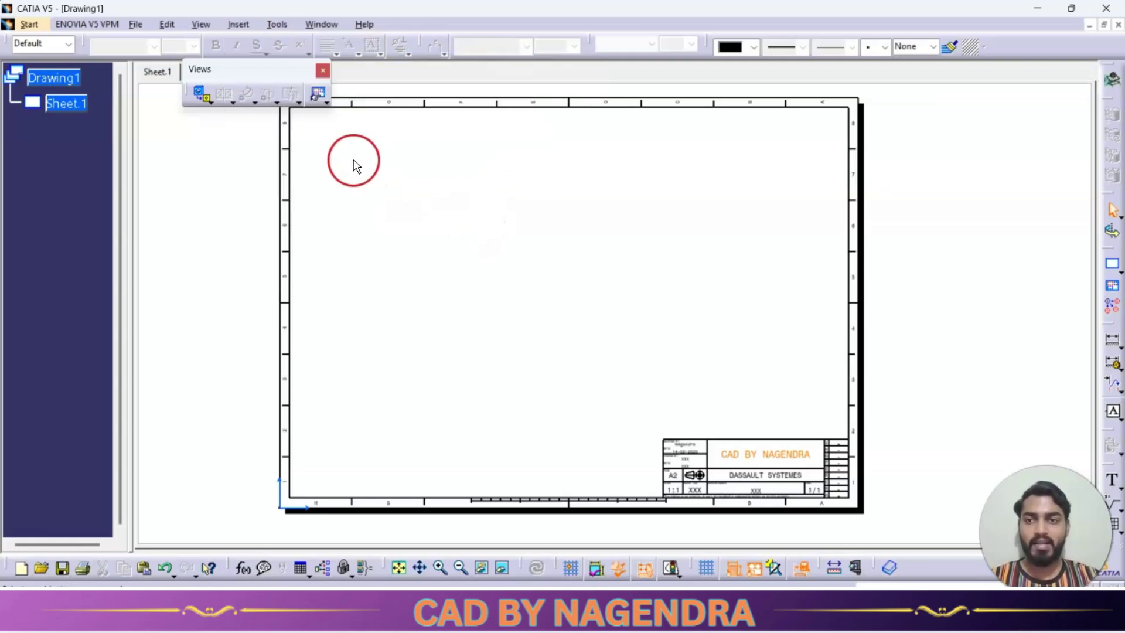
- Detach the Sections tools from the Views tools as a separate floating set
{"action": "left_click", "coordinate": [241, 105]}
{"action": "left_click_drag", "start_coordinate": [350, 132], "coordinate": [353, 130]}
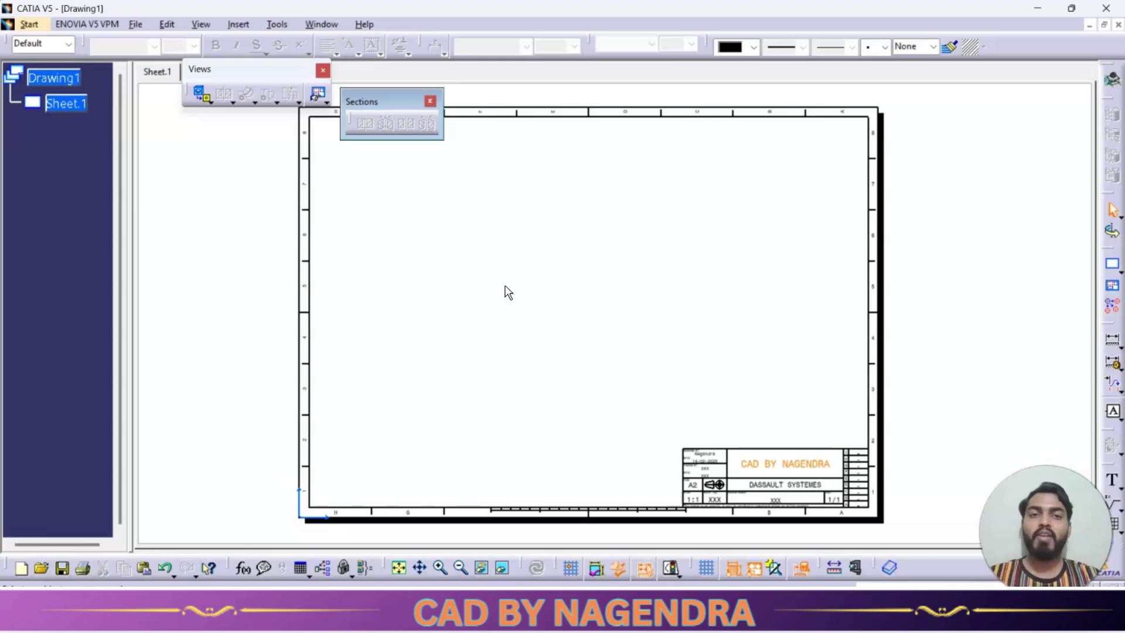
{"action": "left_click", "coordinate": [505, 277]}
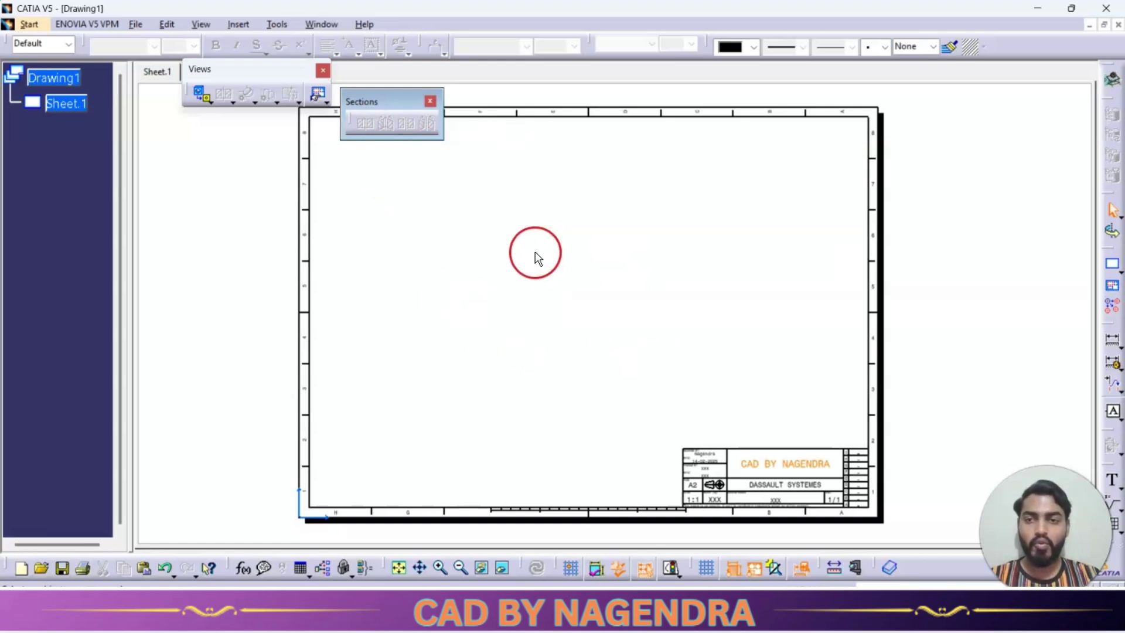
{"action": "left_click", "coordinate": [326, 26]}
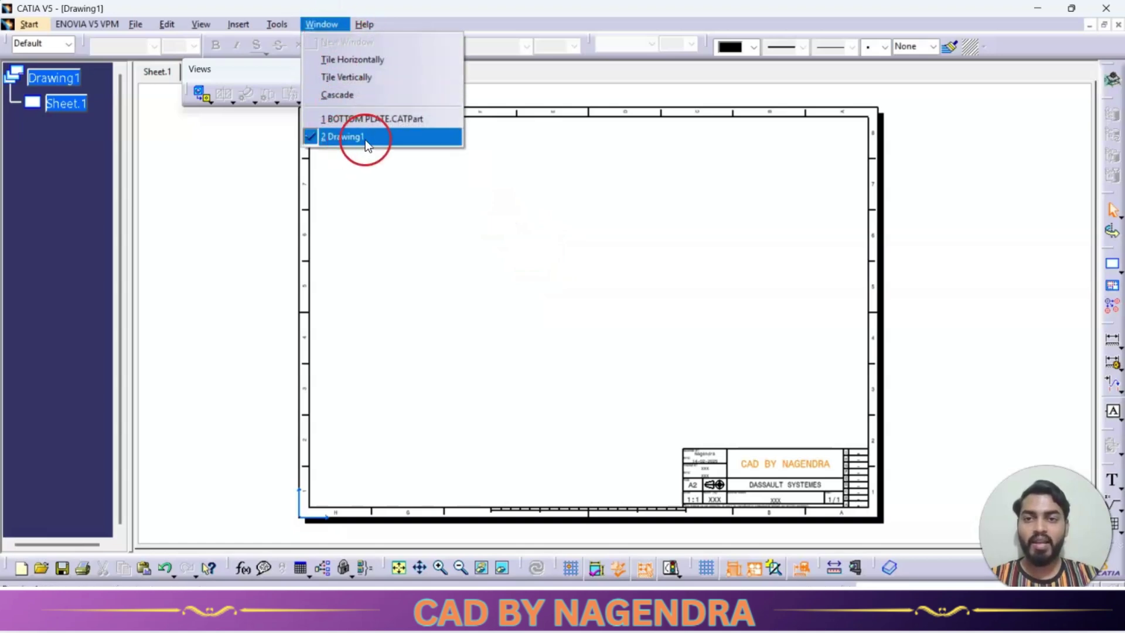
{"action": "left_click", "coordinate": [442, 177]}
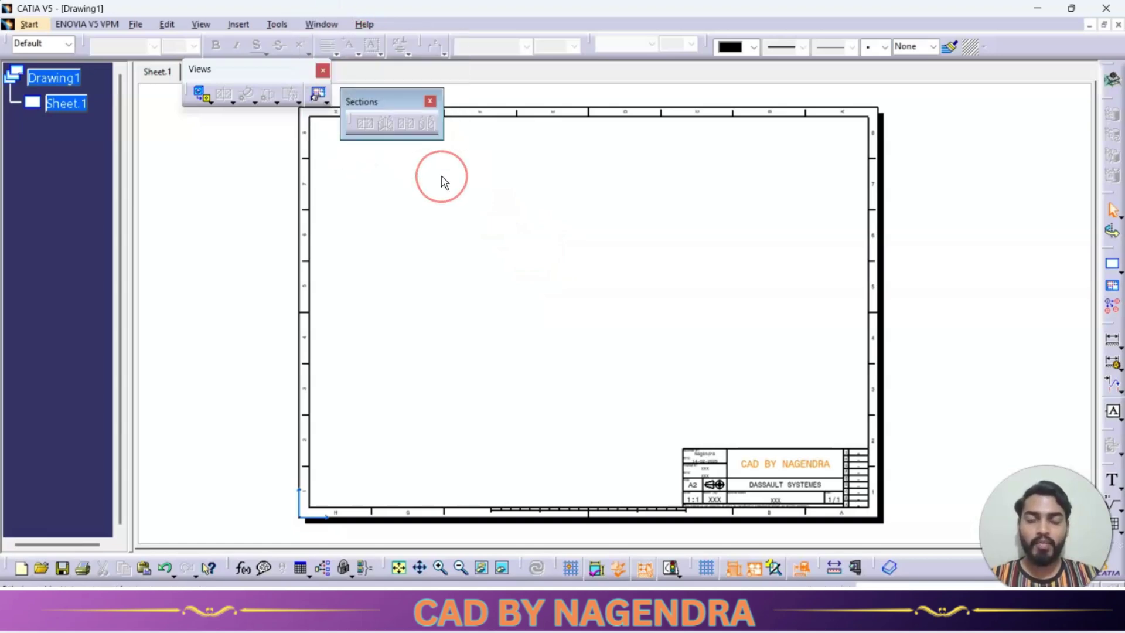
{"action": "left_click", "coordinate": [432, 179]}
- Create a front view of the BOTTOM PLATE part, using its large flat face with the holes as the projection plane
{"action": "left_click", "coordinate": [202, 94]}
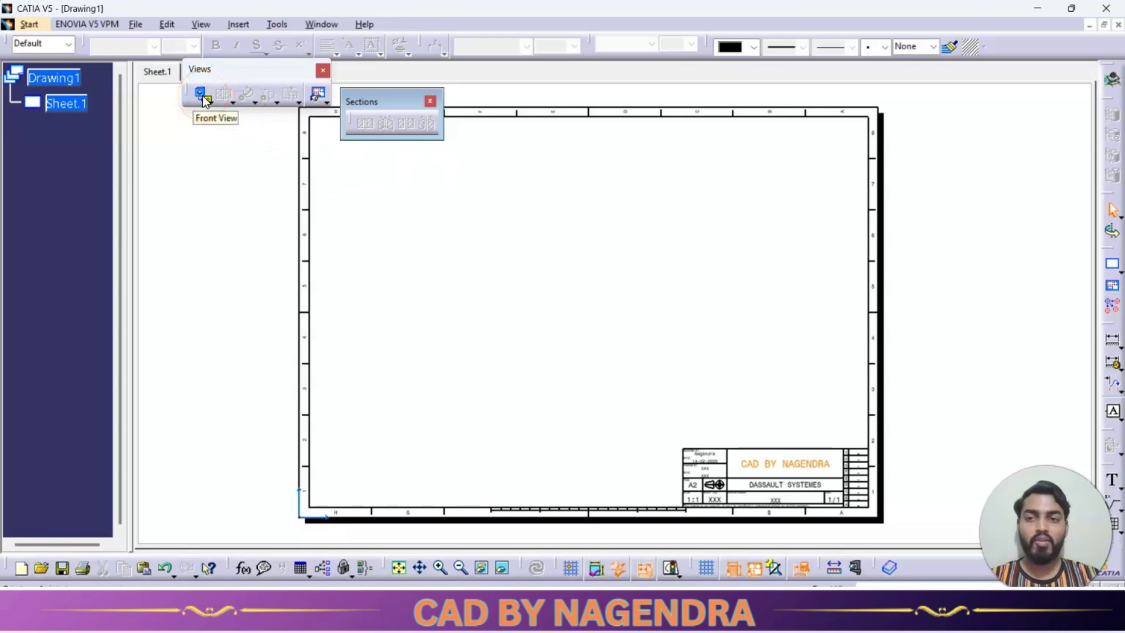
{"action": "left_click", "coordinate": [203, 96]}
{"action": "left_click", "coordinate": [321, 24]}
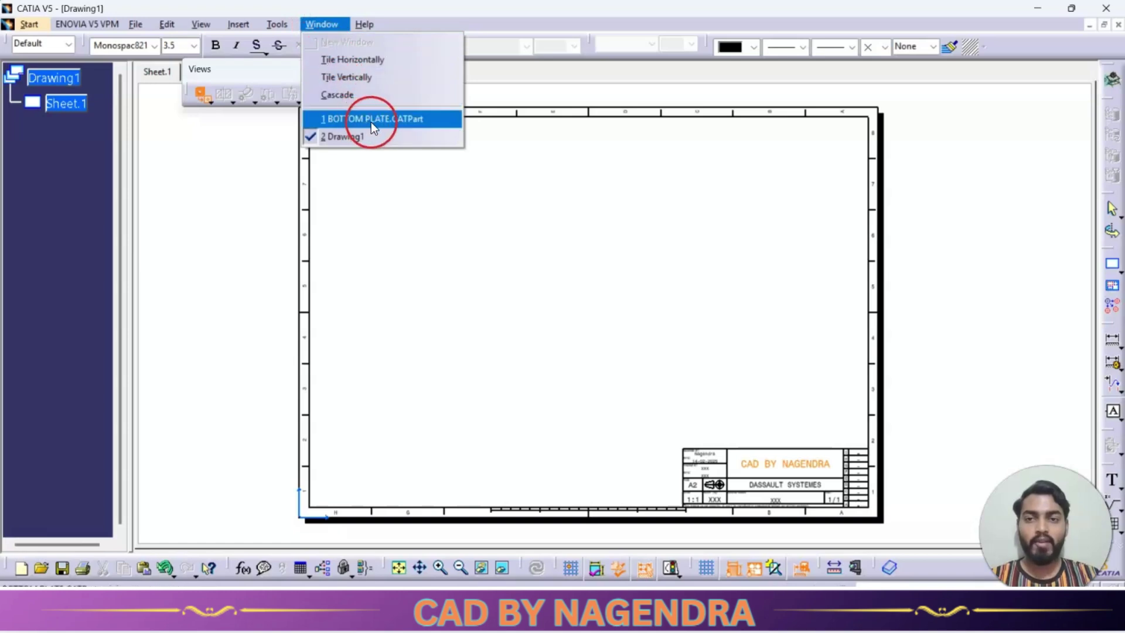
{"action": "left_click", "coordinate": [371, 120]}
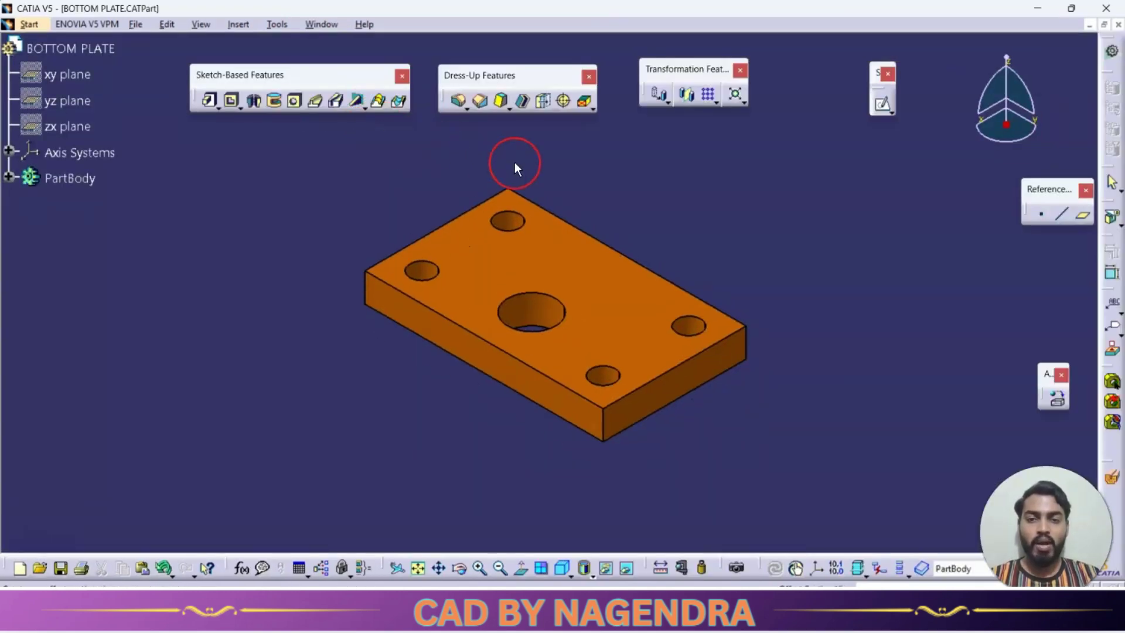
{"action": "left_click", "coordinate": [653, 314]}
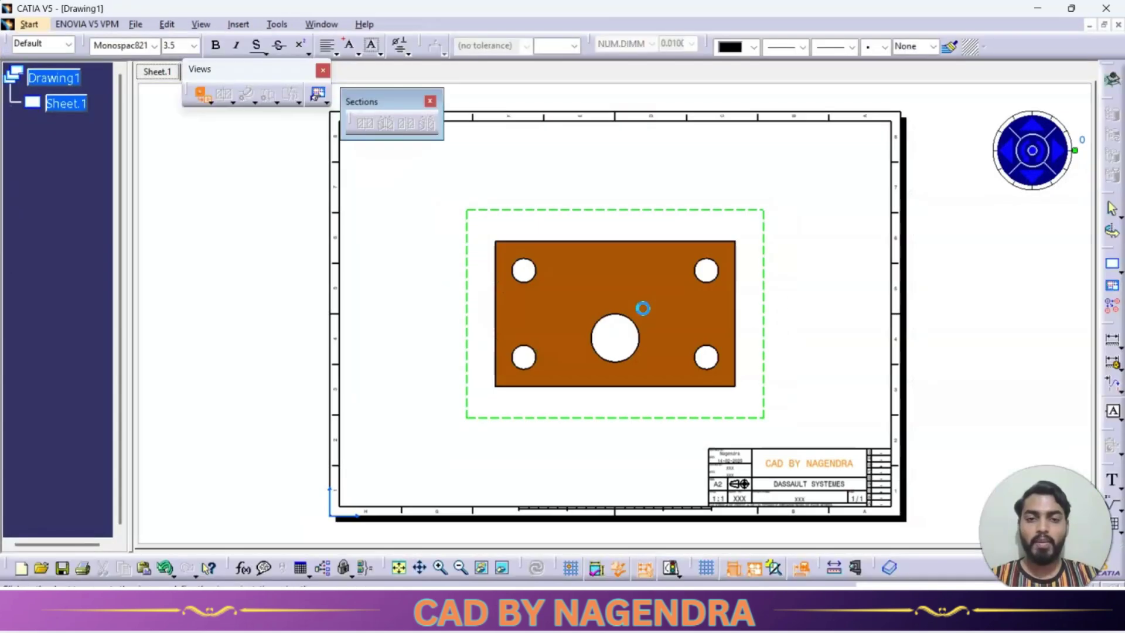
{"action": "left_click", "coordinate": [631, 188]}
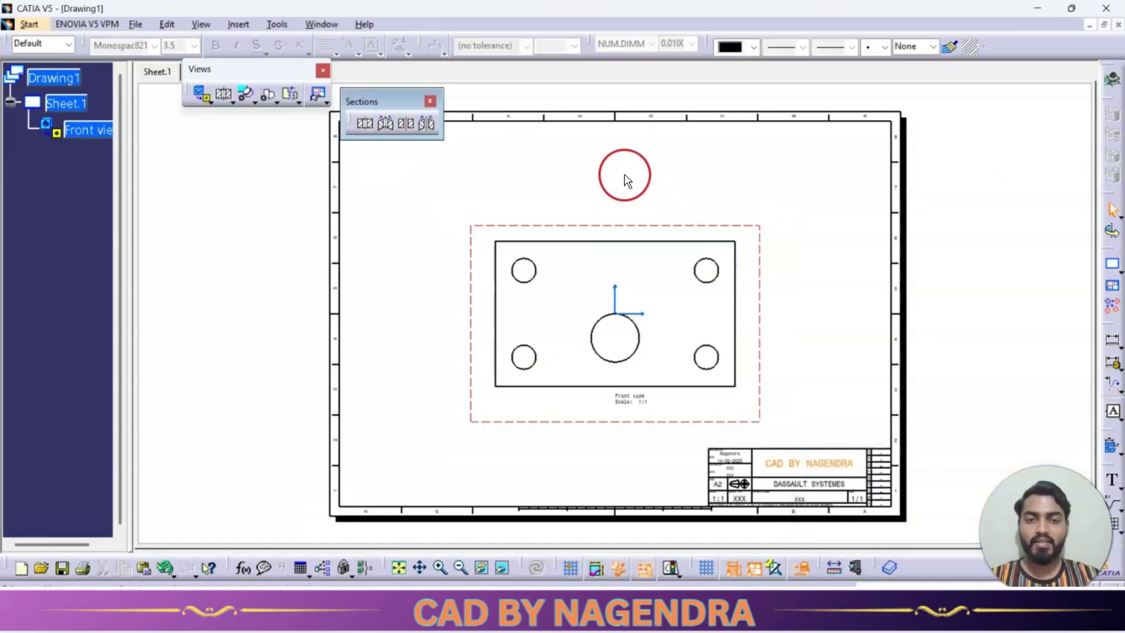
- Move the front view to the upper-left area of the sheet and set its scale to 1:2
{"action": "left_click_drag", "start_coordinate": [645, 228], "coordinate": [543, 150]}
{"action": "left_click", "coordinate": [630, 158]}
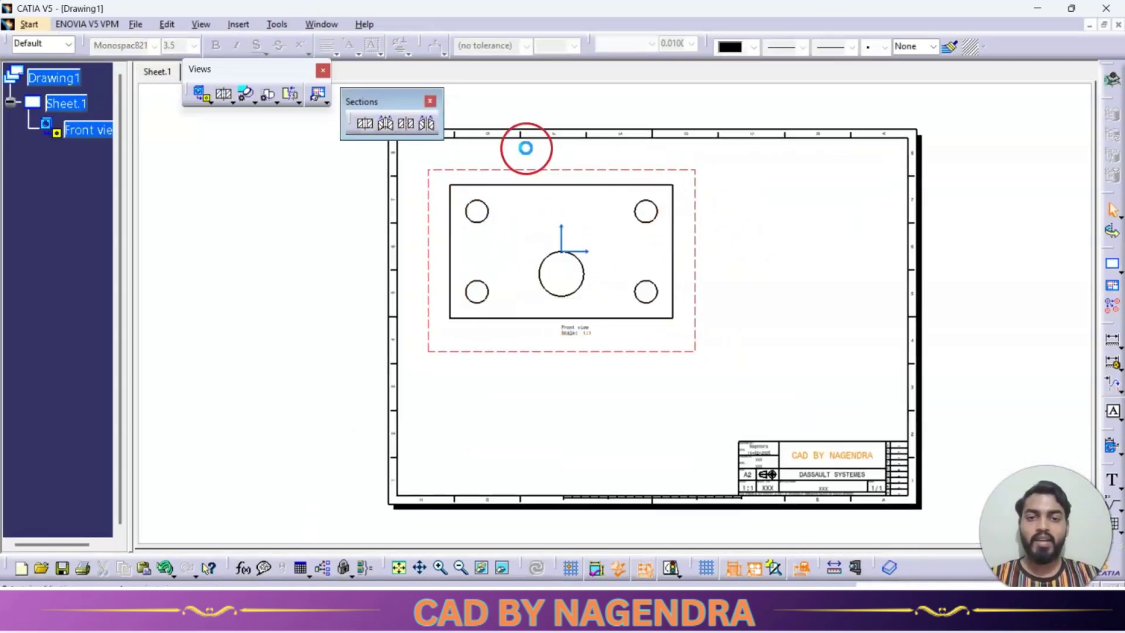
{"action": "right_click", "coordinate": [695, 245]}
{"action": "left_click", "coordinate": [756, 329]}
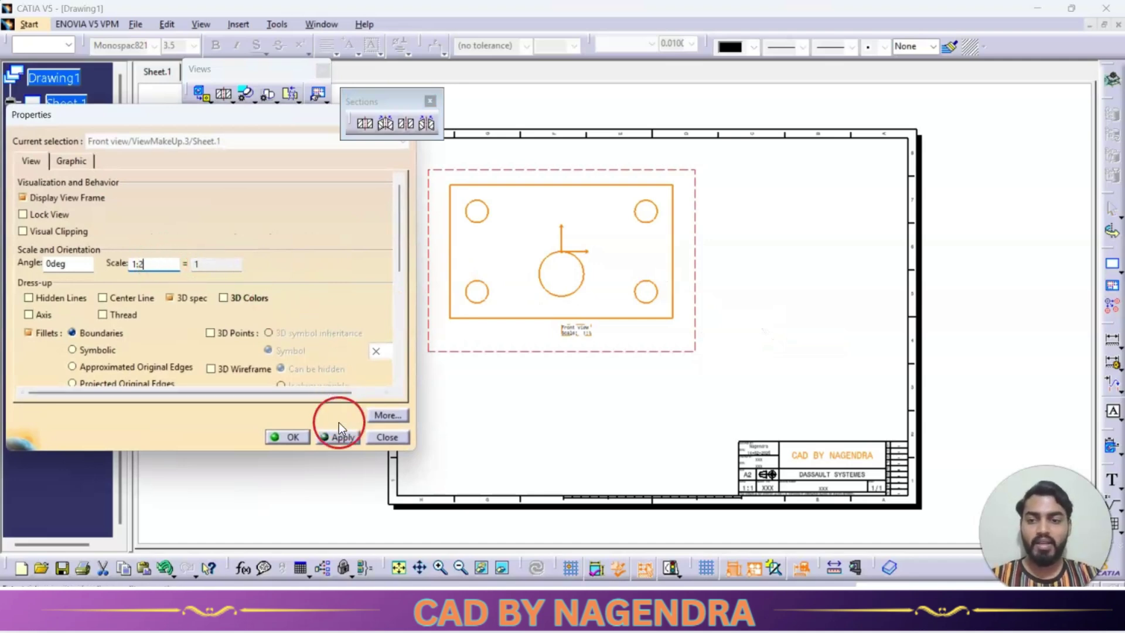
{"action": "left_click", "coordinate": [287, 436]}
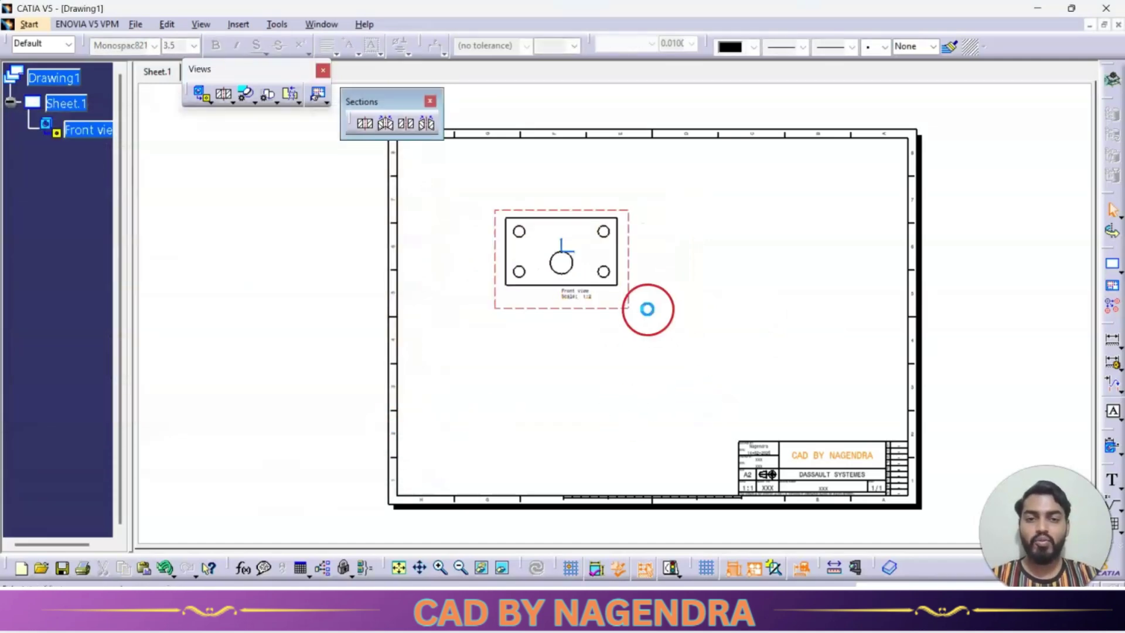
- Project a top view from the front view and place it directly below
{"action": "mouse_move", "coordinate": [617, 296]}
{"action": "middle_mouse_down", "text": "ctrl"}
{"action": "mouse_move", "coordinate": [657, 281]}
{"action": "mouse_move", "coordinate": [701, 191]}
{"action": "mouse_move", "coordinate": [733, 223]}
{"action": "mouse_move", "coordinate": [733, 201]}
{"action": "middle_mouse_up", "text": "ctrl"}
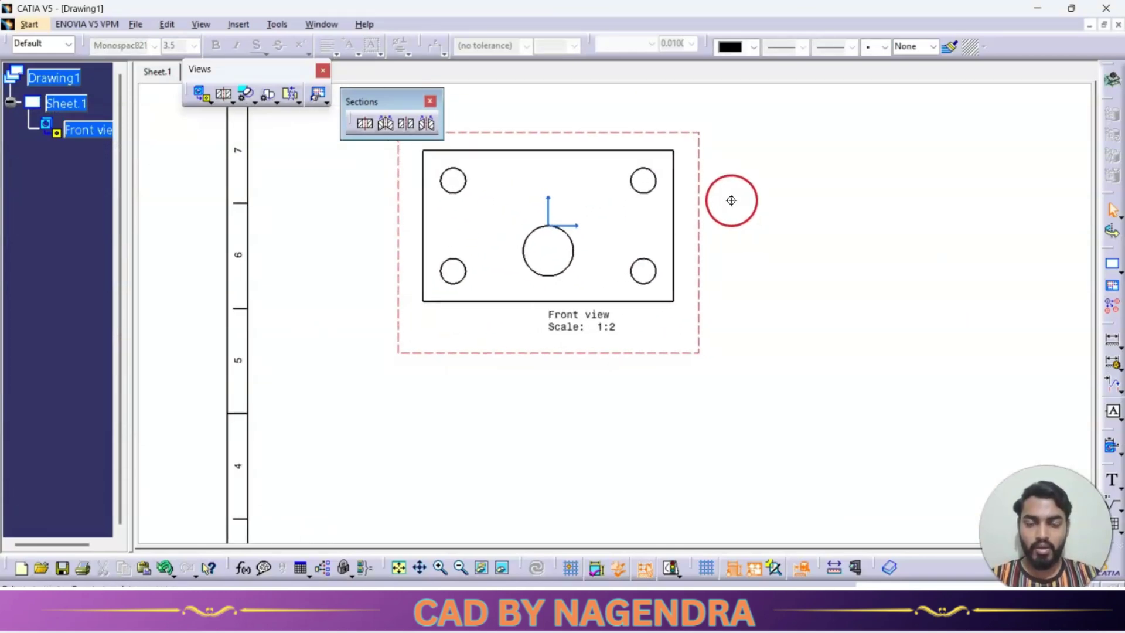
{"action": "left_click", "coordinate": [211, 101]}
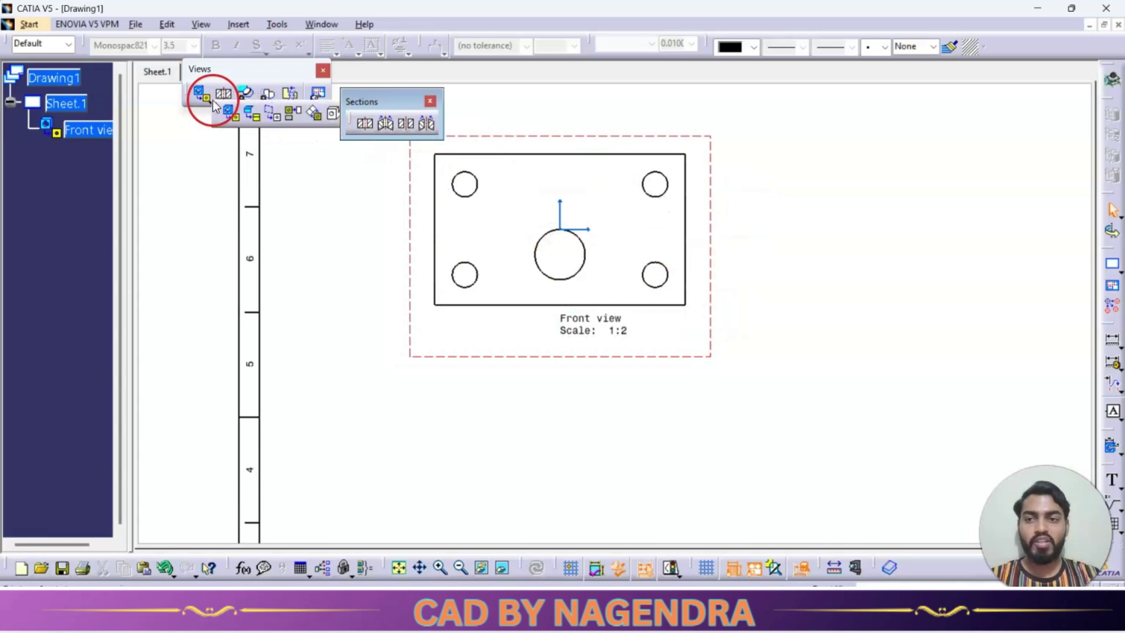
{"action": "left_click", "coordinate": [289, 114]}
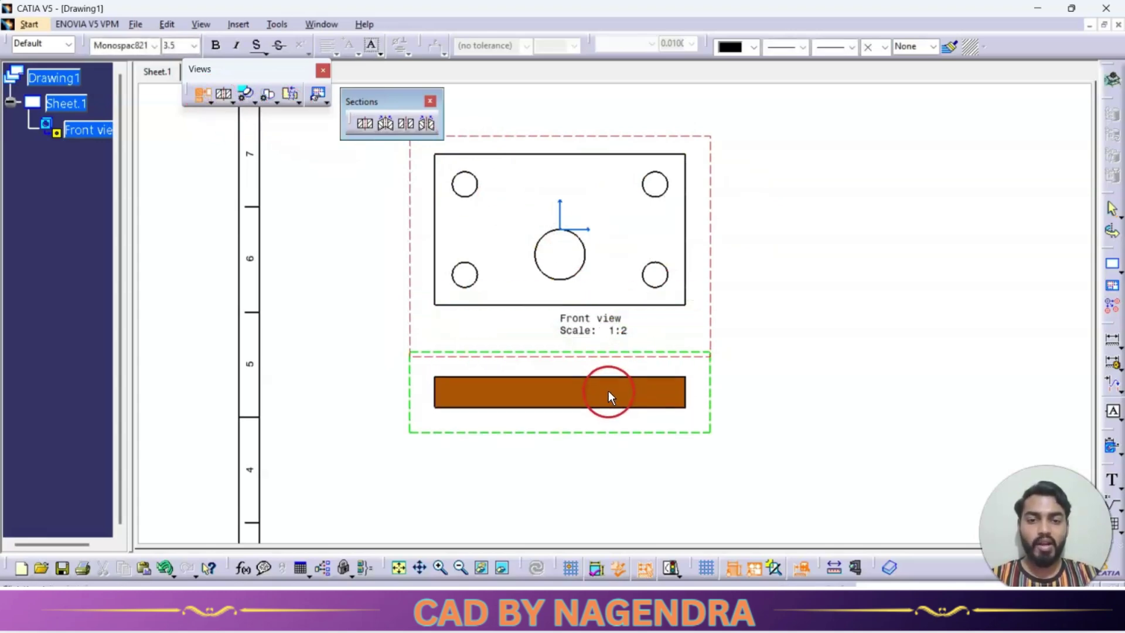
{"action": "left_click", "coordinate": [610, 408]}
- Turn on hidden lines in the top view's properties
{"action": "middle_click_drag", "start_coordinate": [695, 374], "coordinate": [783, 331]}
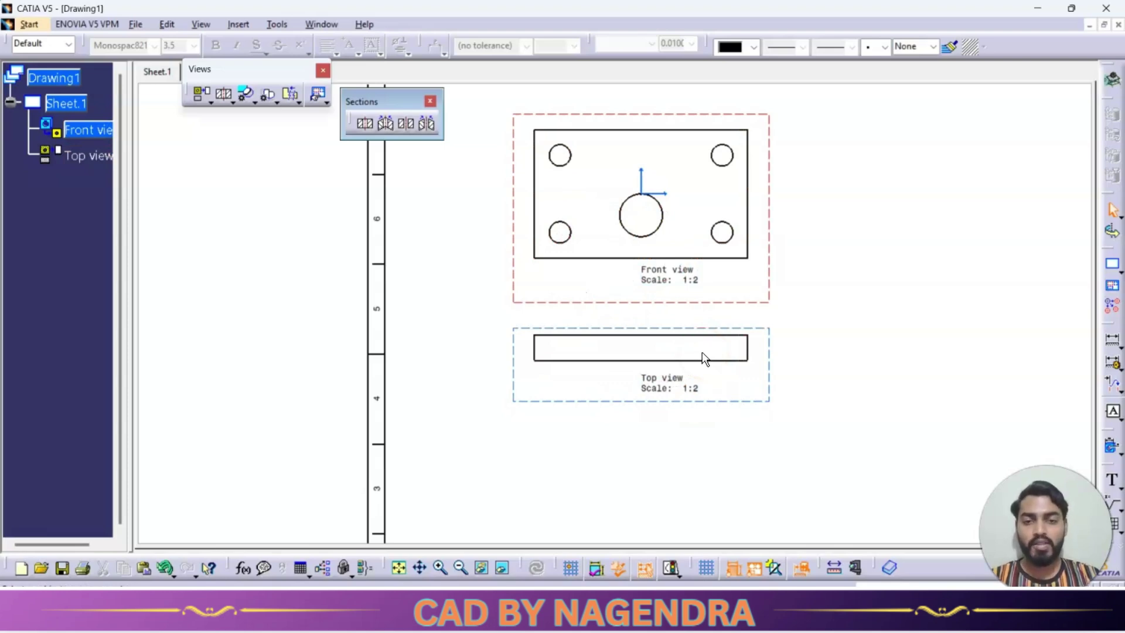
{"action": "right_click", "coordinate": [769, 333]}
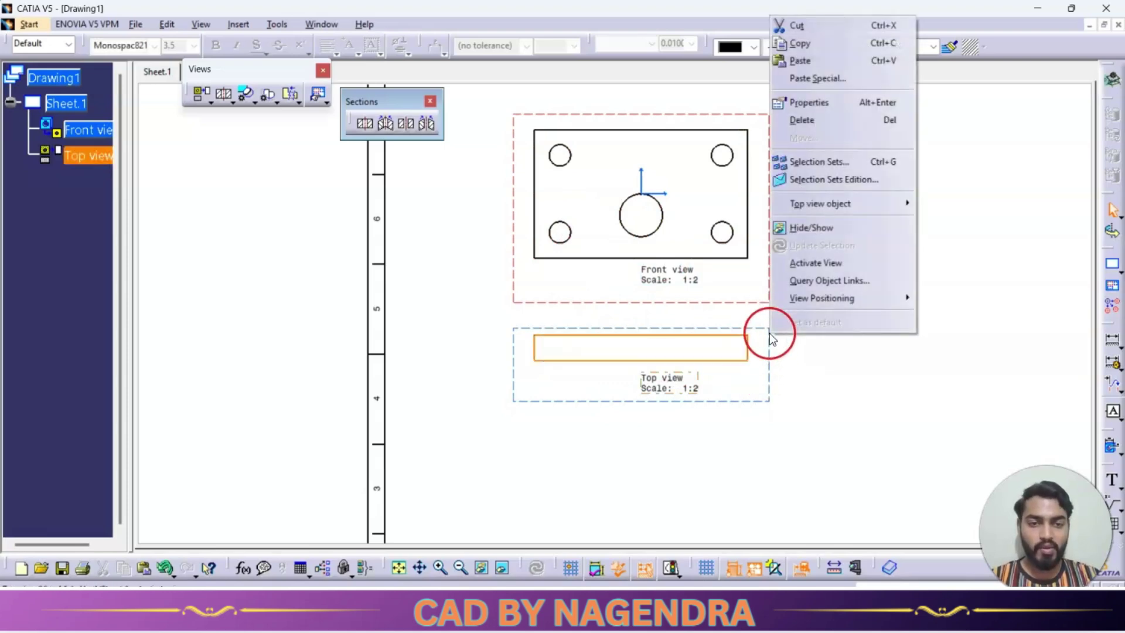
{"action": "left_click", "coordinate": [804, 105]}
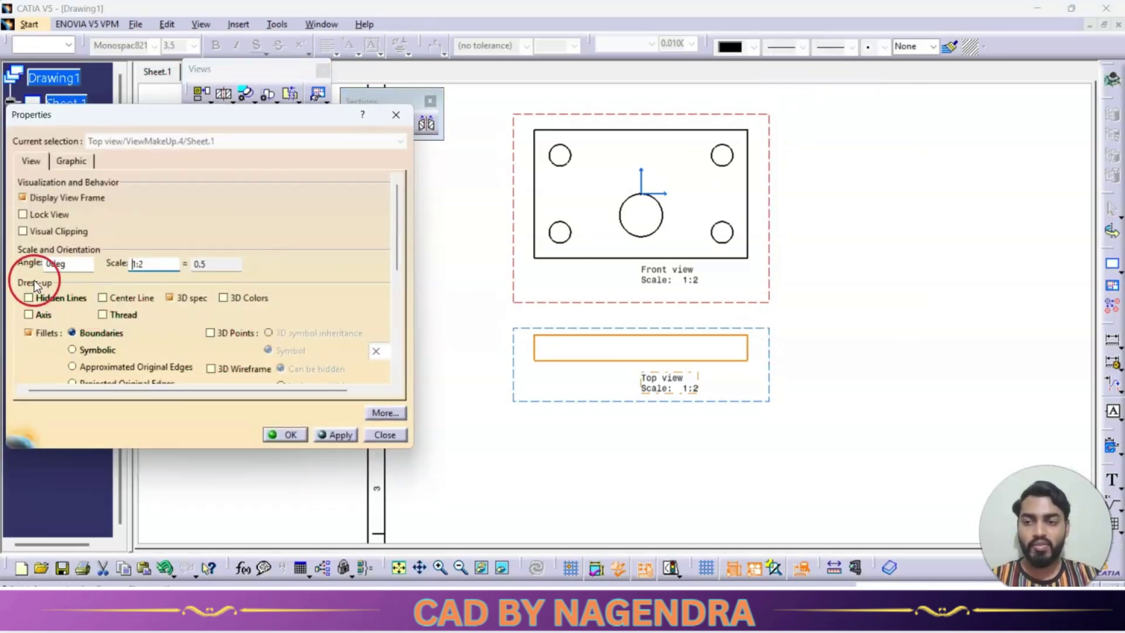
{"action": "left_click", "coordinate": [28, 297]}
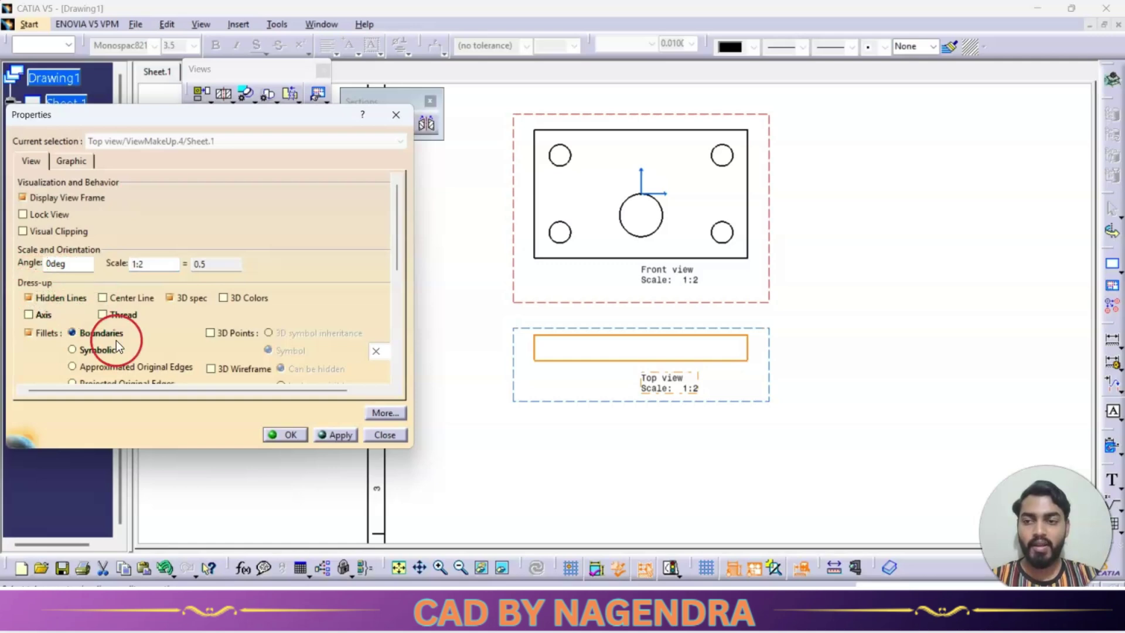
{"action": "left_click", "coordinate": [334, 436]}
{"action": "left_click", "coordinate": [292, 435]}
{"action": "mouse_move", "coordinate": [573, 447]}
{"action": "middle_mouse_down"}
{"action": "mouse_move", "coordinate": [615, 369]}
{"action": "mouse_move", "coordinate": [632, 381]}
{"action": "middle_mouse_up"}
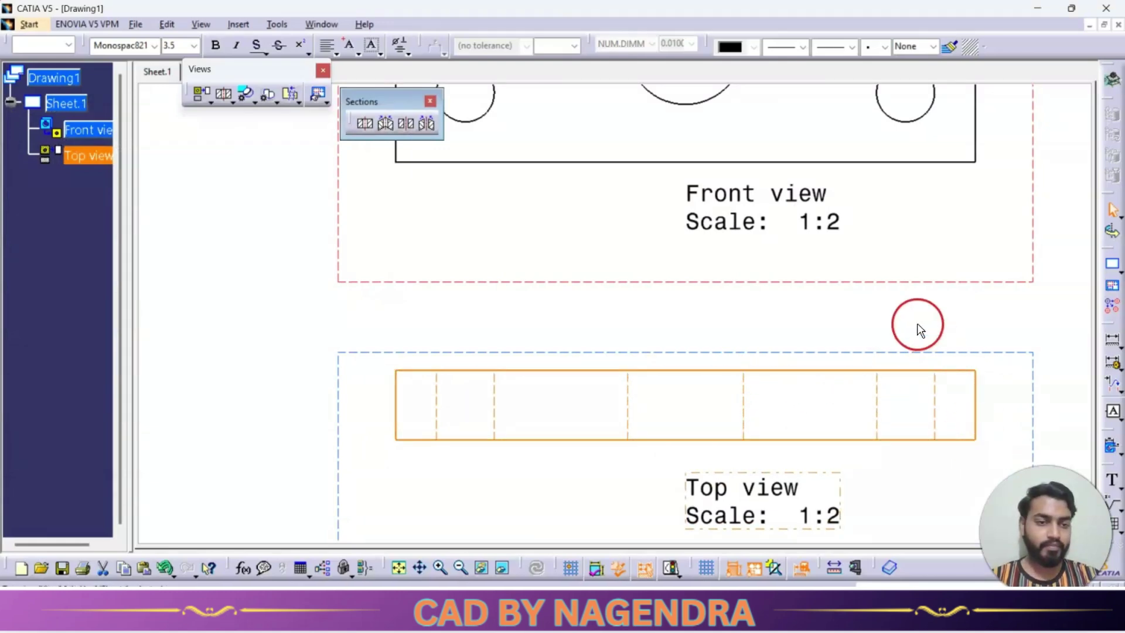
{"action": "middle_click_drag", "start_coordinate": [854, 281], "coordinate": [856, 342]}
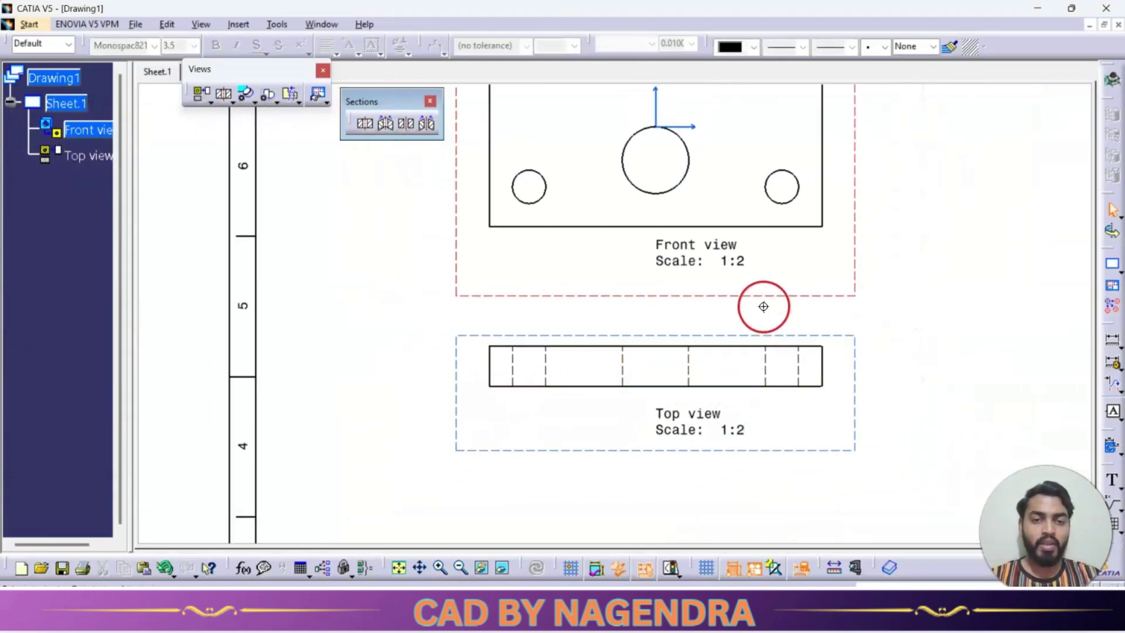
{"action": "middle_click_drag", "start_coordinate": [763, 307], "coordinate": [761, 343]}
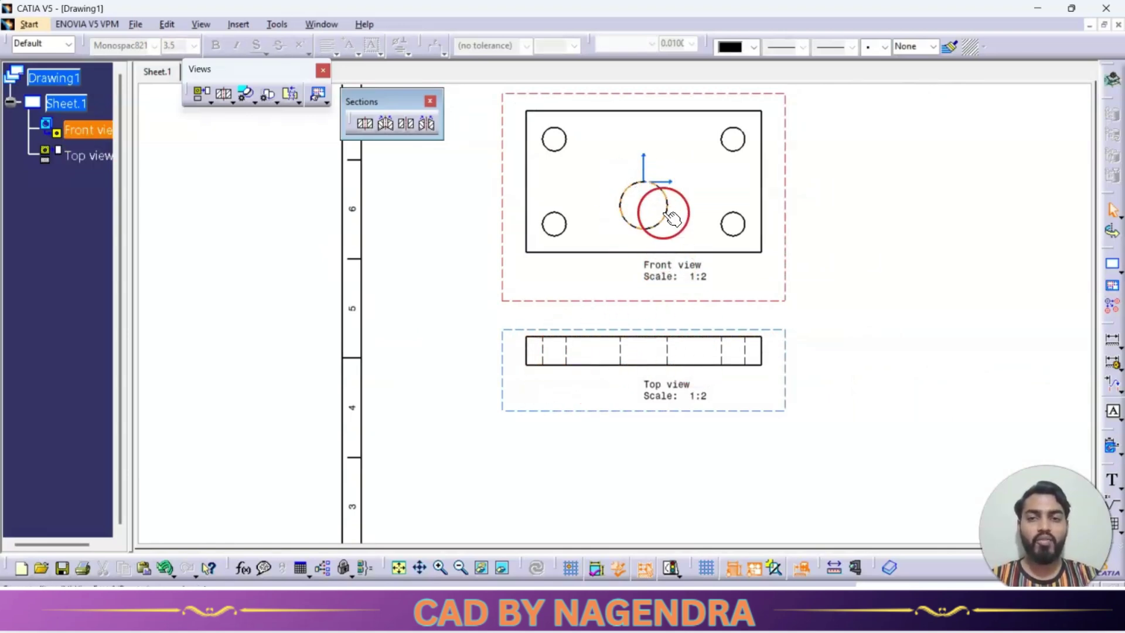
{"action": "left_click", "coordinate": [673, 219]}
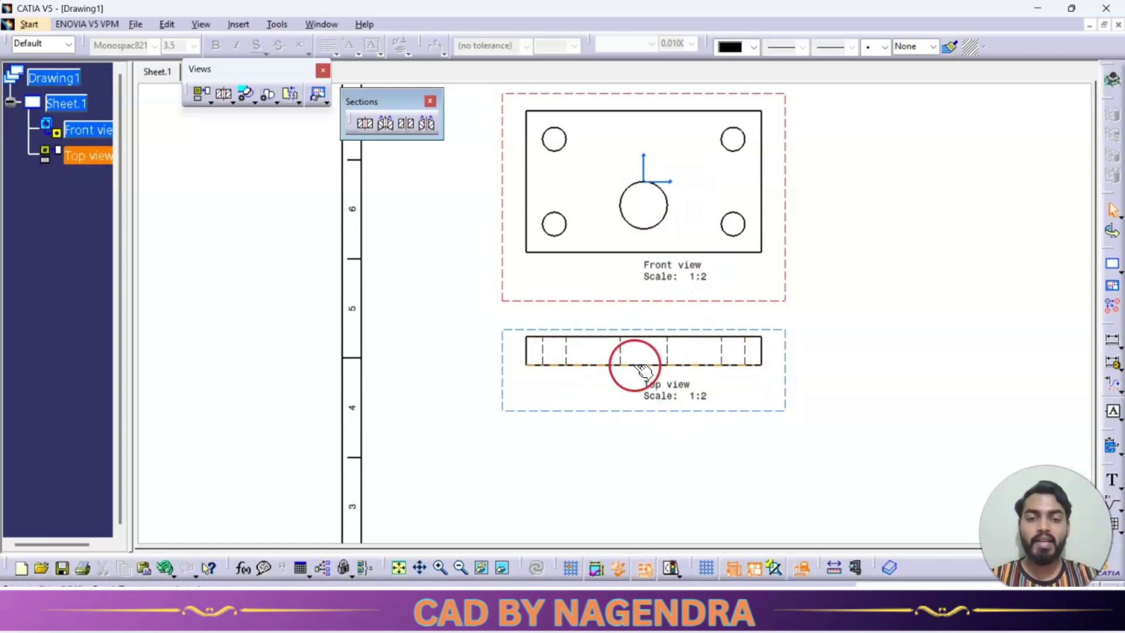
- Create an offset section view with a horizontal cutting line through the front view's large central hole, placed below the top view
{"action": "left_click", "coordinate": [364, 125]}
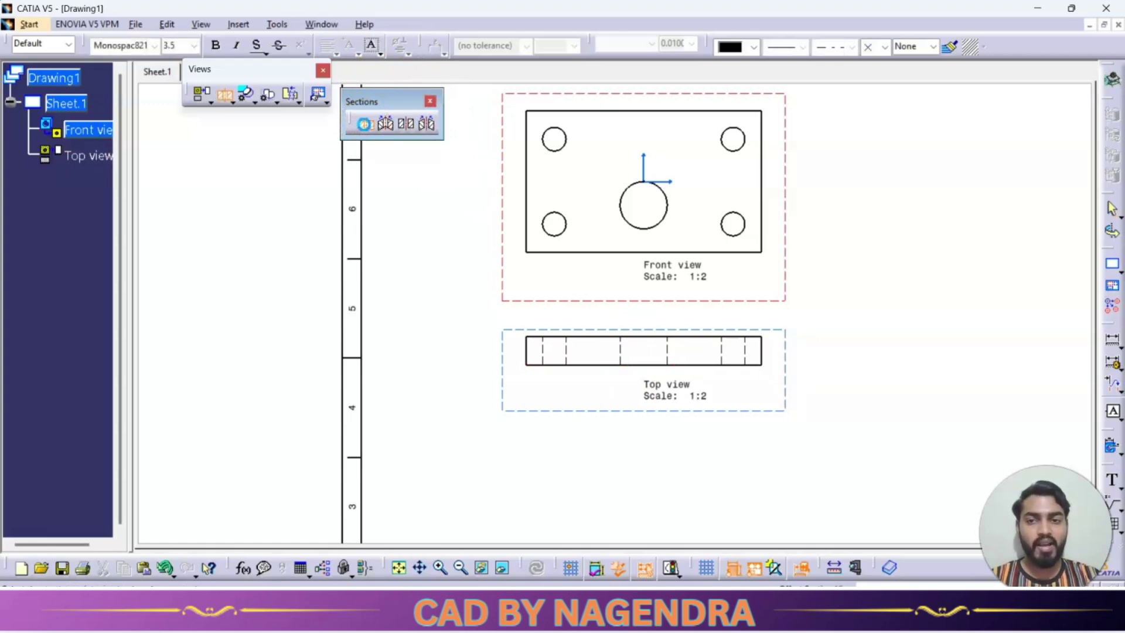
{"action": "mouse_move", "coordinate": [576, 211]}
{"action": "middle_mouse_down"}
{"action": "mouse_move", "coordinate": [590, 218]}
{"action": "mouse_move", "coordinate": [596, 192]}
{"action": "mouse_move", "coordinate": [595, 244]}
{"action": "middle_mouse_up"}
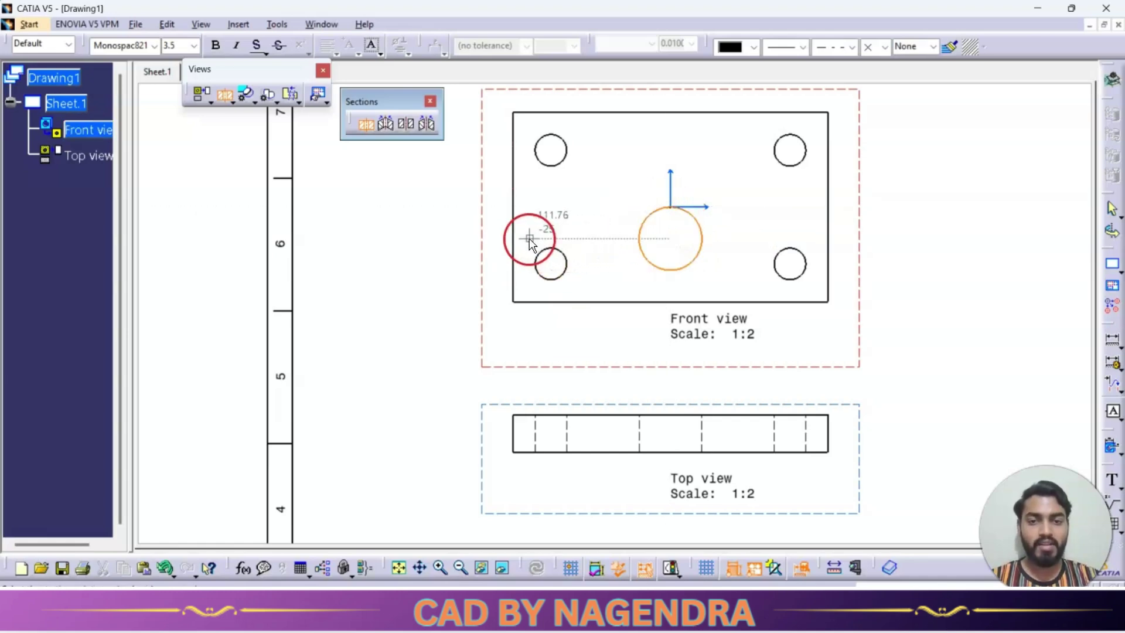
{"action": "left_click", "coordinate": [494, 234]}
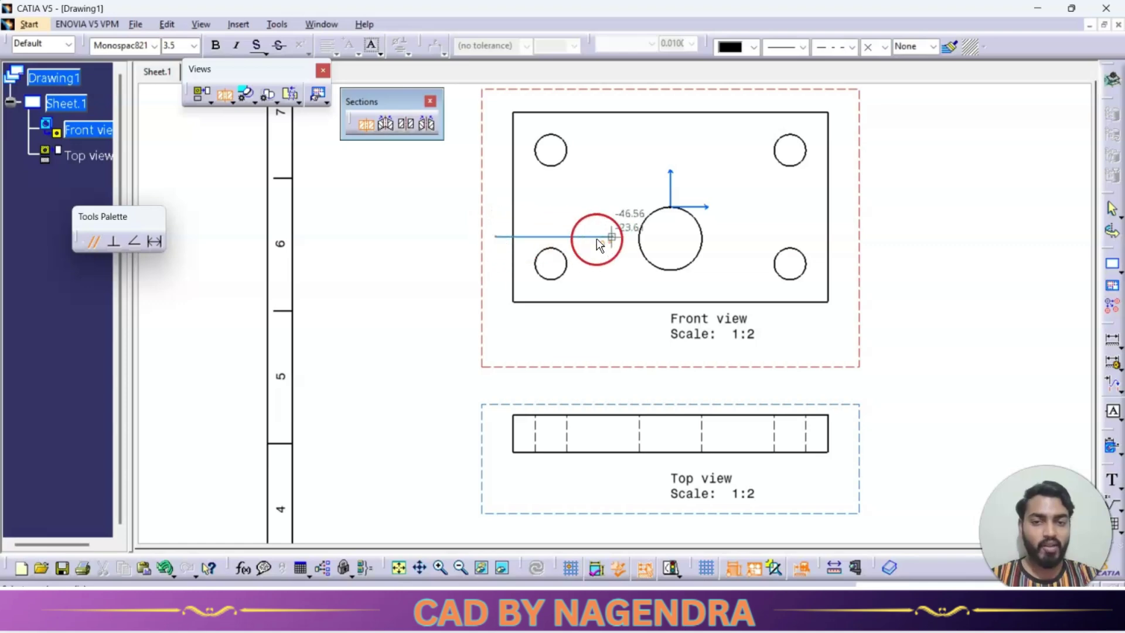
{"action": "double_click", "coordinate": [846, 236]}
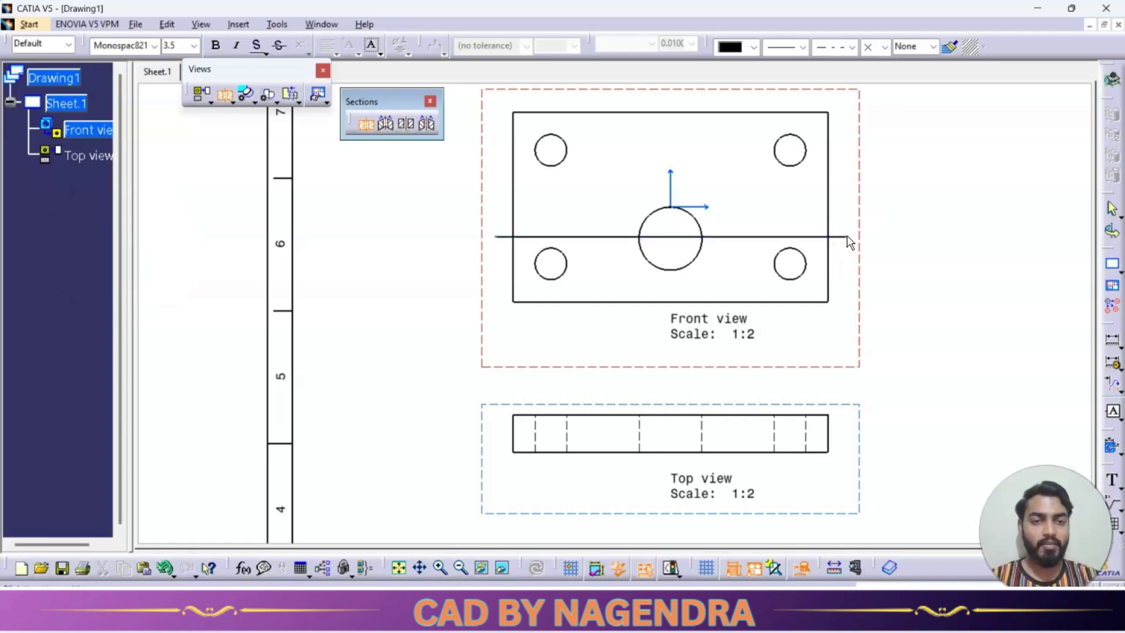
{"action": "scroll", "coordinate": [846, 234], "scroll_direction": "up", "scroll_amount": 1}
{"action": "middle_click_drag", "start_coordinate": [847, 236], "coordinate": [839, 289]}
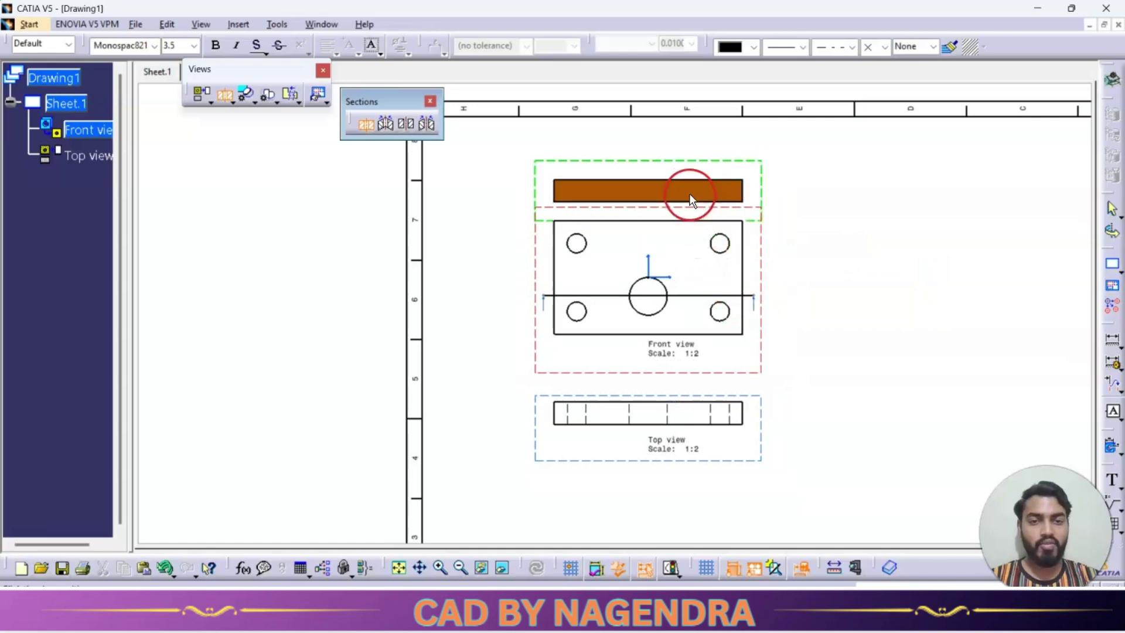
{"action": "middle_click_drag", "start_coordinate": [696, 346], "coordinate": [690, 181]}
{"action": "left_click", "coordinate": [730, 355]}
{"action": "middle_click_drag", "start_coordinate": [786, 359], "coordinate": [789, 399]}
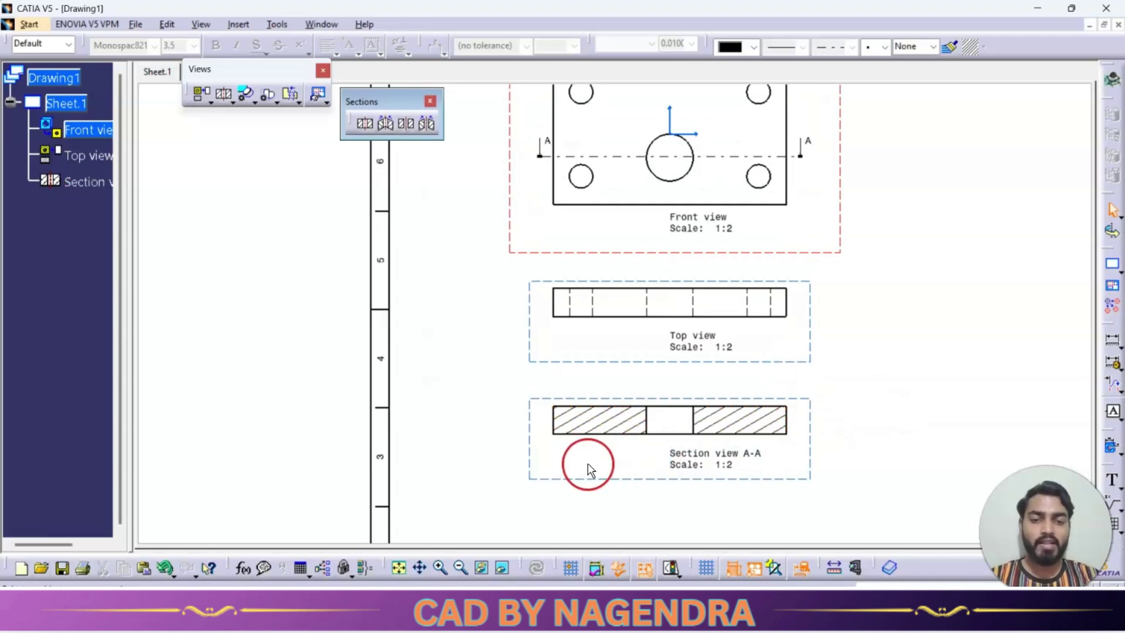
{"action": "middle_click_drag", "start_coordinate": [633, 443], "coordinate": [625, 278]}
{"action": "scroll", "coordinate": [673, 321], "scroll_direction": "up", "scroll_amount": 5}
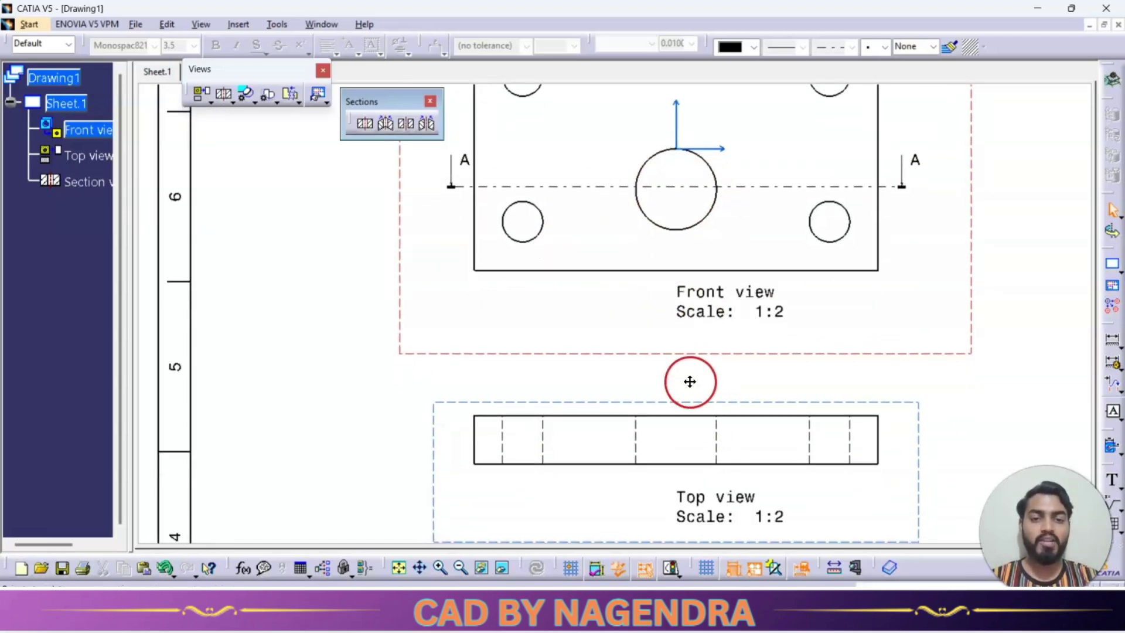
{"action": "middle_click_drag", "start_coordinate": [688, 409], "coordinate": [691, 111]}
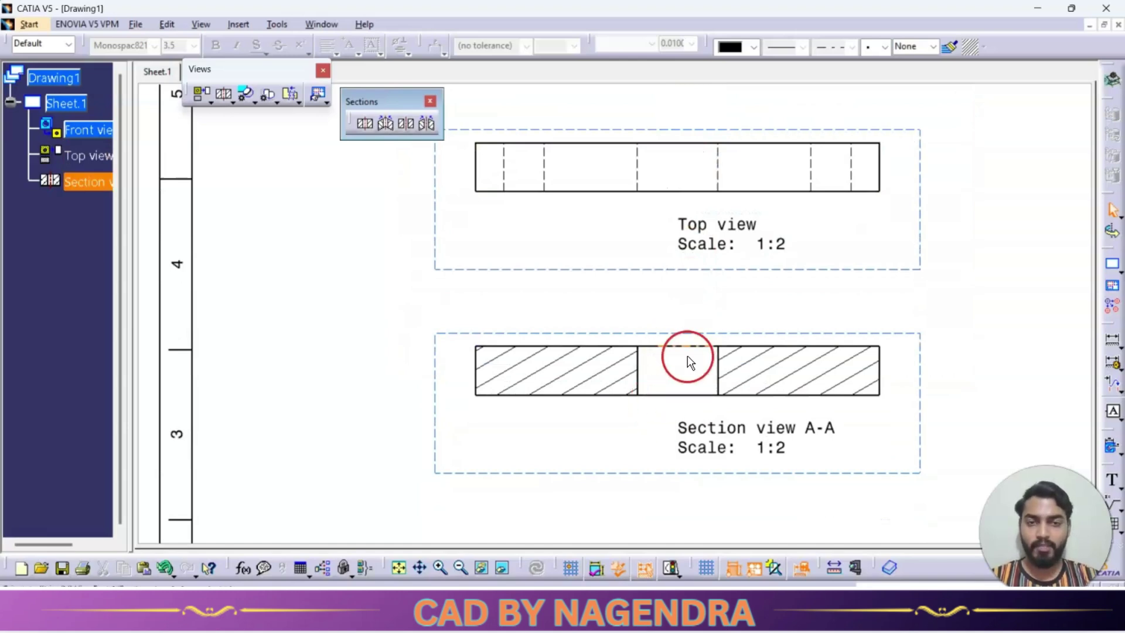
- Create a stepped offset section view through the front view's lower-left hole, large central hole and lower-right hole, placed below Section view A-A
{"action": "mouse_move", "coordinate": [696, 334]}
{"action": "middle_mouse_down"}
{"action": "mouse_move", "coordinate": [661, 184]}
{"action": "mouse_move", "coordinate": [603, 414]}
{"action": "mouse_move", "coordinate": [657, 415]}
{"action": "middle_mouse_up"}
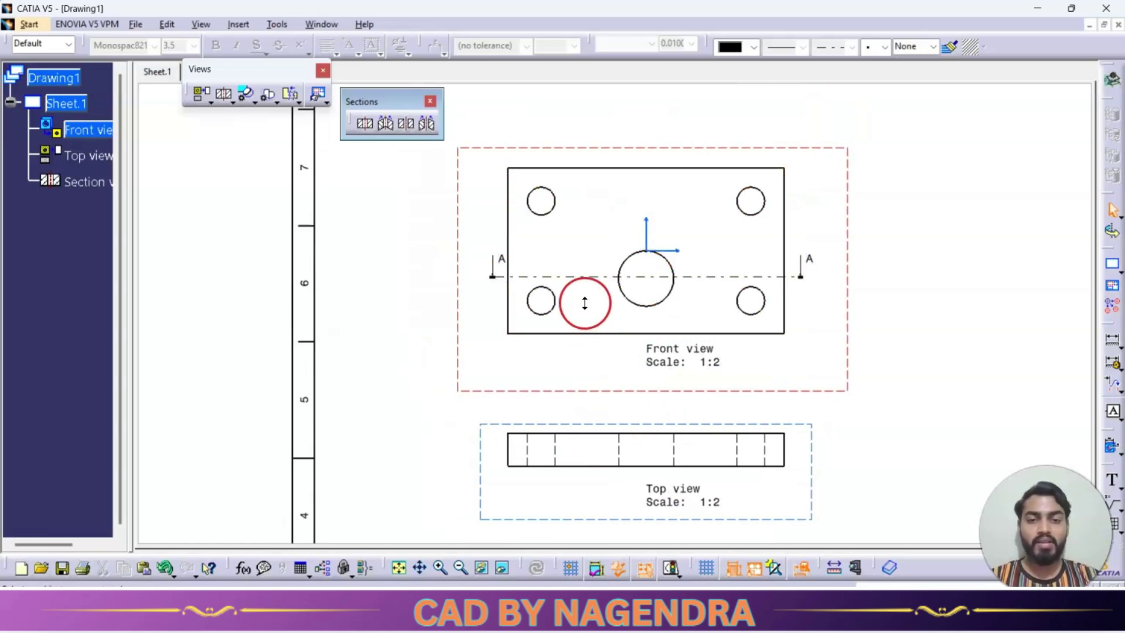
{"action": "middle_click_drag", "start_coordinate": [585, 304], "coordinate": [568, 272], "text": "ctrl"}
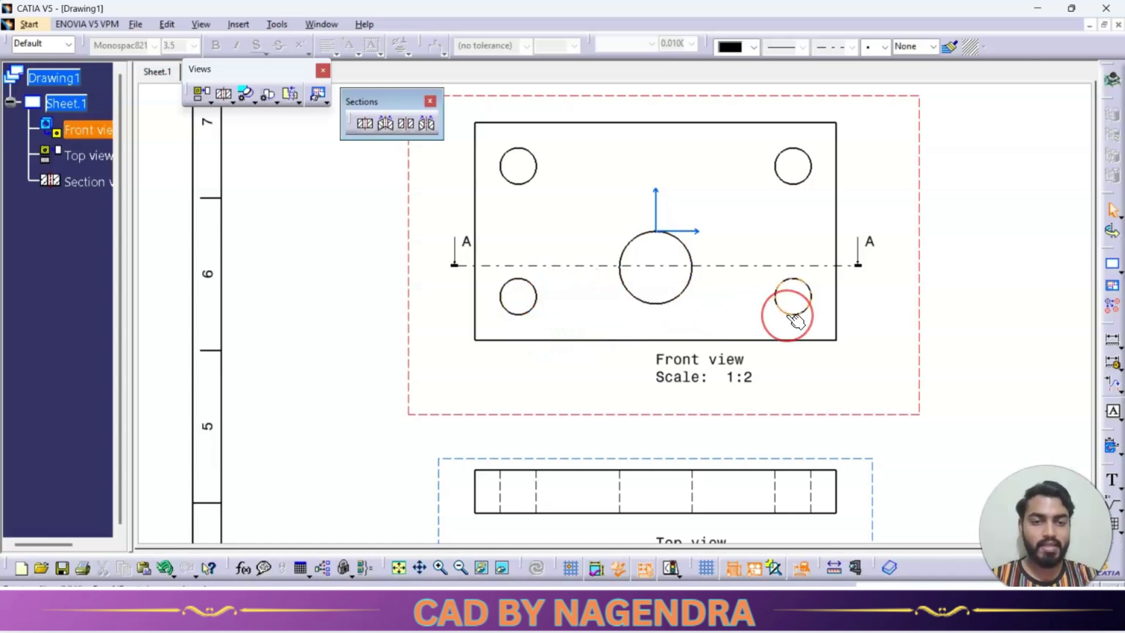
{"action": "left_click", "coordinate": [364, 125]}
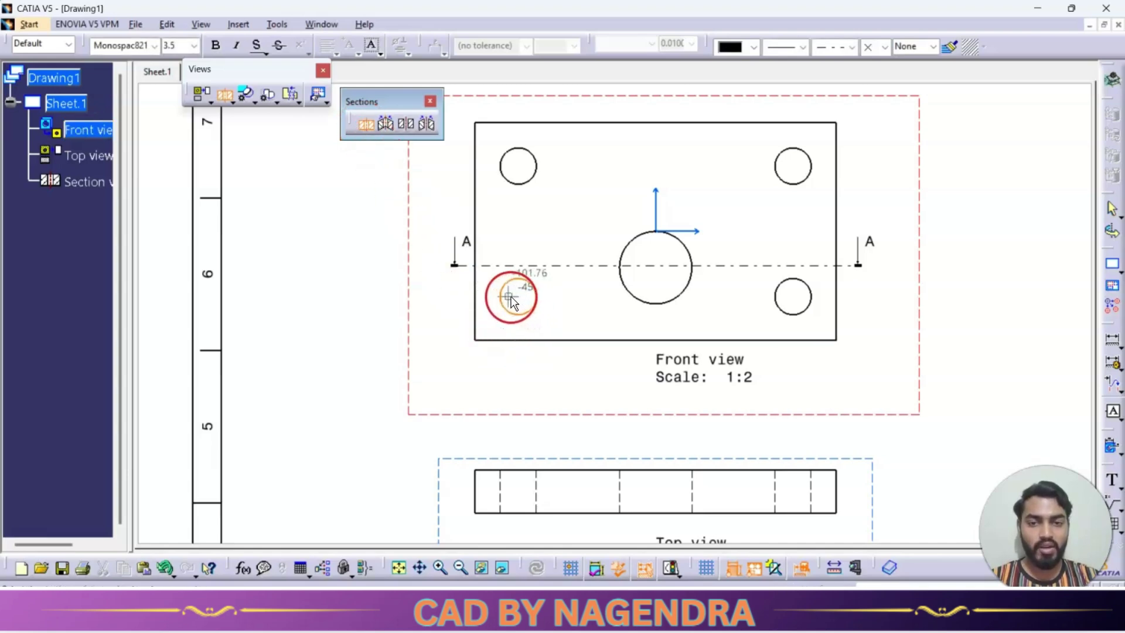
{"action": "left_click", "coordinate": [428, 296]}
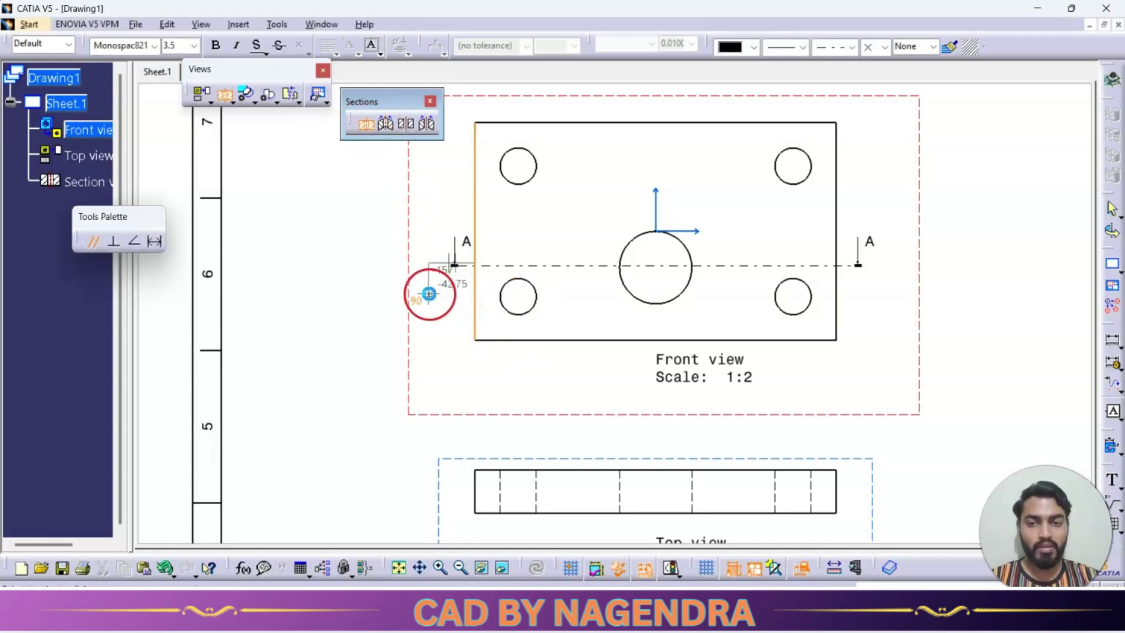
{"action": "double_click", "coordinate": [585, 296]}
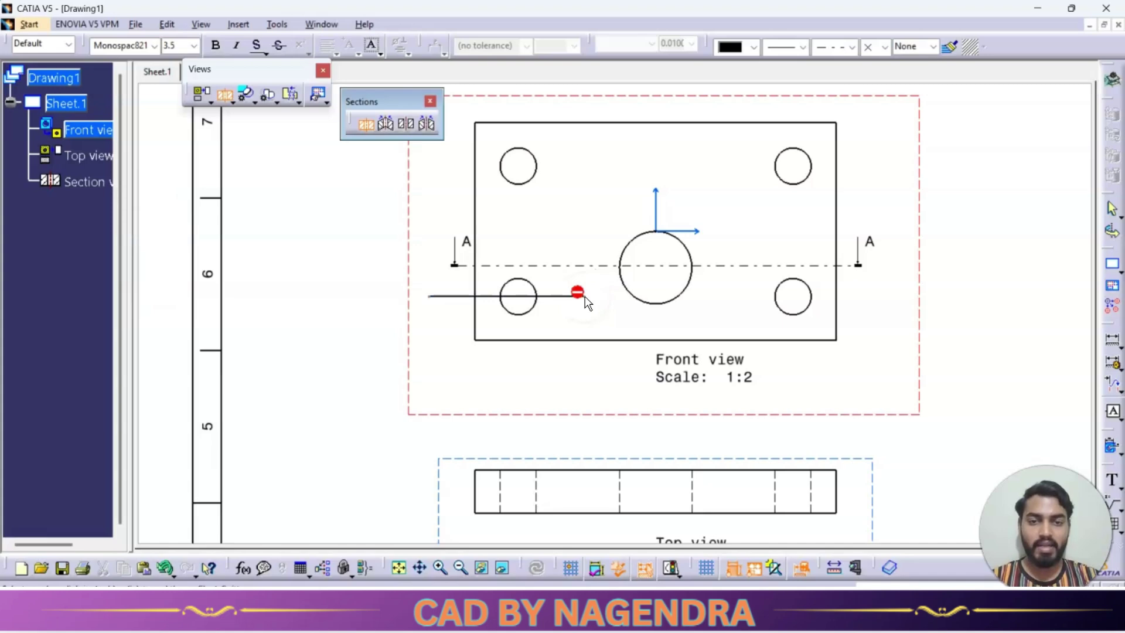
{"action": "left_click", "coordinate": [584, 272]}
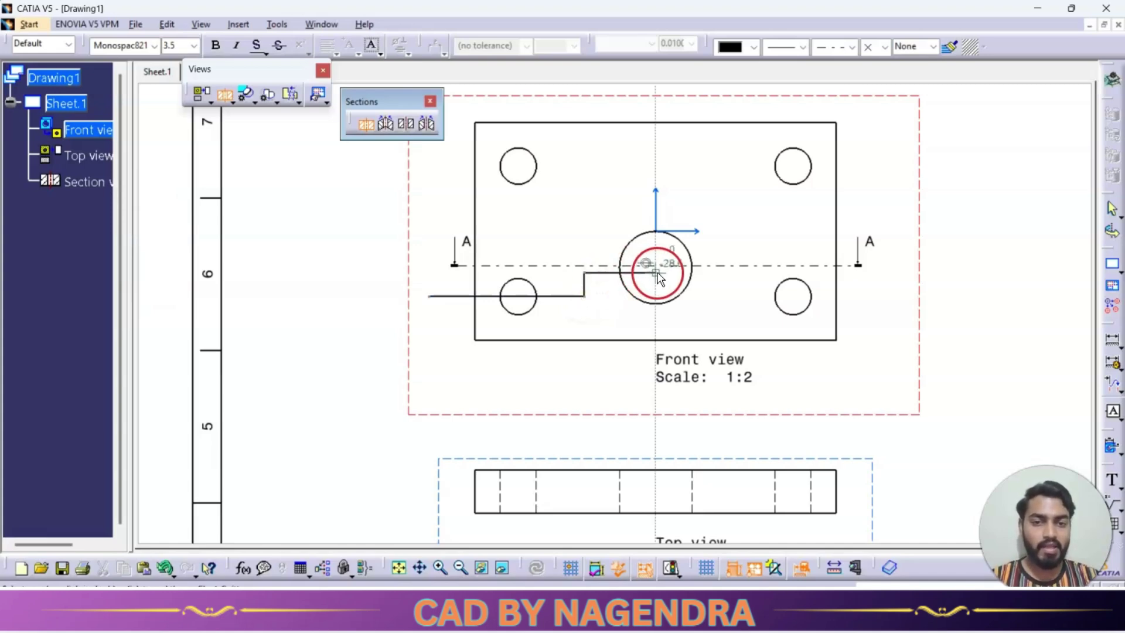
{"action": "left_click", "coordinate": [728, 267]}
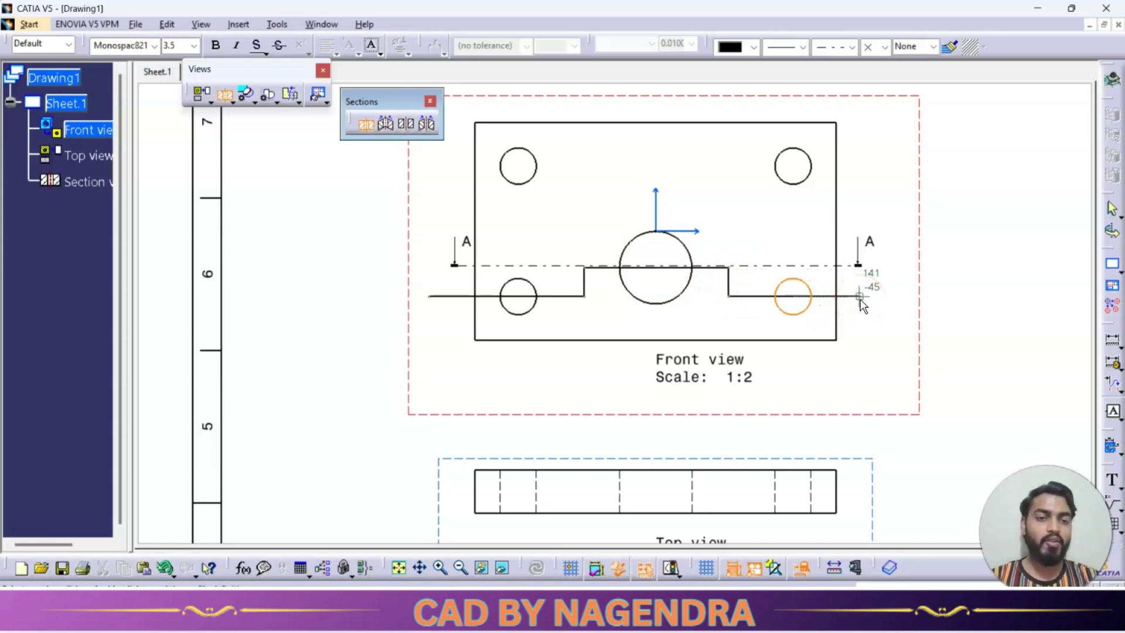
{"action": "double_click", "coordinate": [860, 298]}
{"action": "mouse_move", "coordinate": [789, 230]}
{"action": "middle_mouse_down"}
{"action": "mouse_move", "coordinate": [747, 159]}
{"action": "mouse_move", "coordinate": [755, 284]}
{"action": "middle_mouse_up"}
{"action": "middle_click_drag", "start_coordinate": [733, 358], "coordinate": [776, 215]}
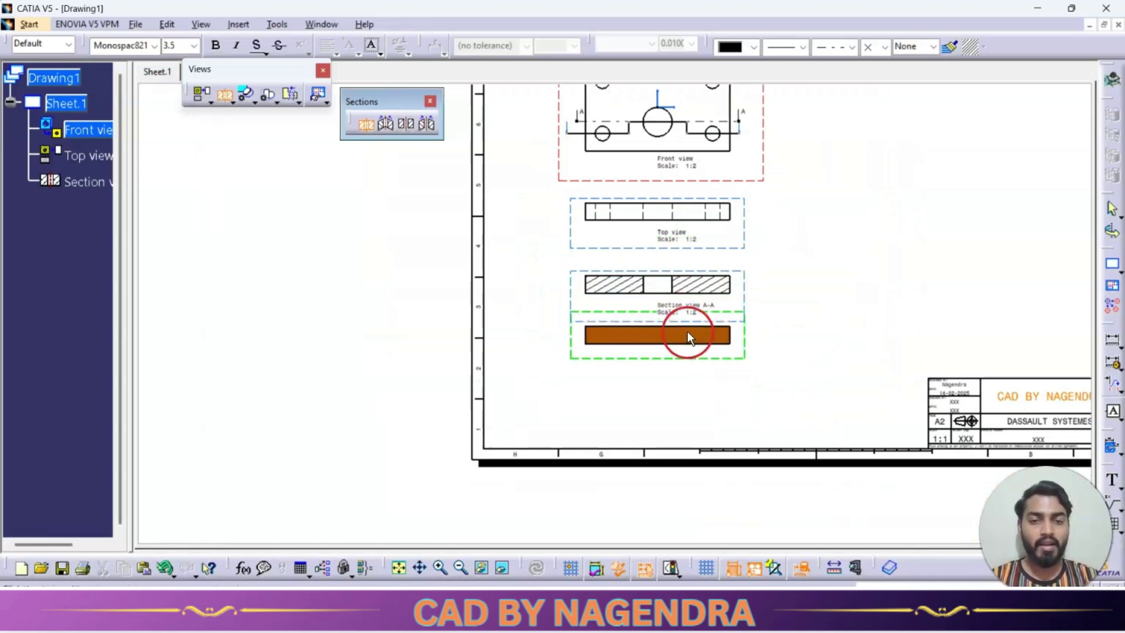
{"action": "left_click", "coordinate": [694, 349]}
{"action": "mouse_move", "coordinate": [715, 381]}
{"action": "middle_mouse_down"}
{"action": "mouse_move", "coordinate": [702, 362]}
{"action": "mouse_move", "coordinate": [728, 244]}
{"action": "middle_mouse_up"}
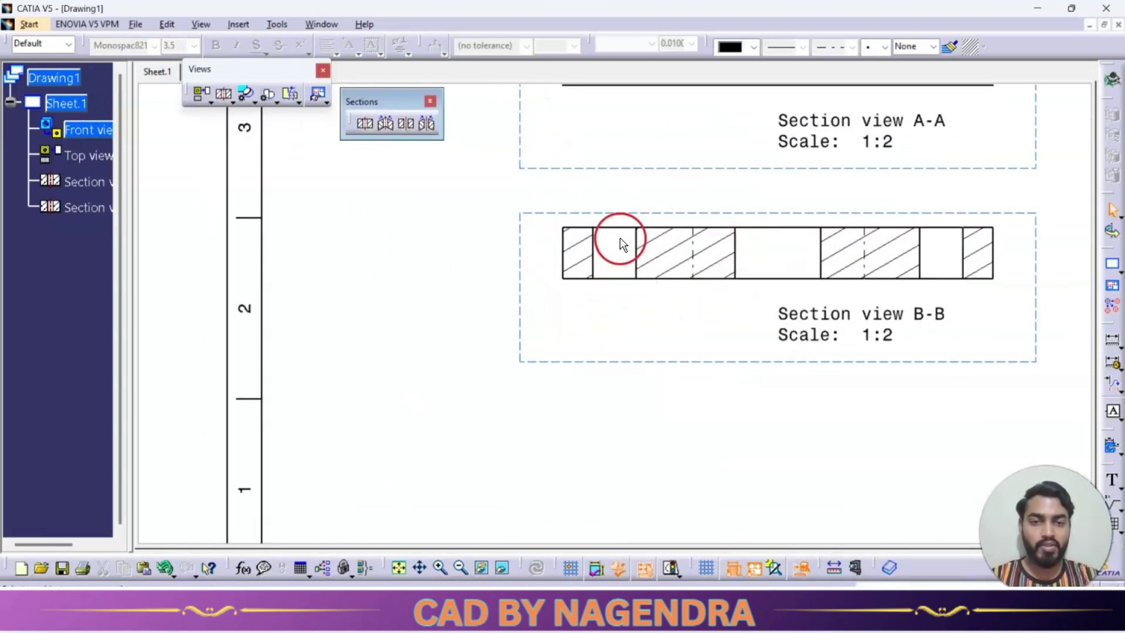
- Change the pattern type of Section view A-A's hatching to Dotting and apply it
{"action": "middle_click_drag", "start_coordinate": [941, 250], "coordinate": [892, 296]}
{"action": "scroll", "coordinate": [781, 213], "scroll_direction": "up", "scroll_amount": 10}
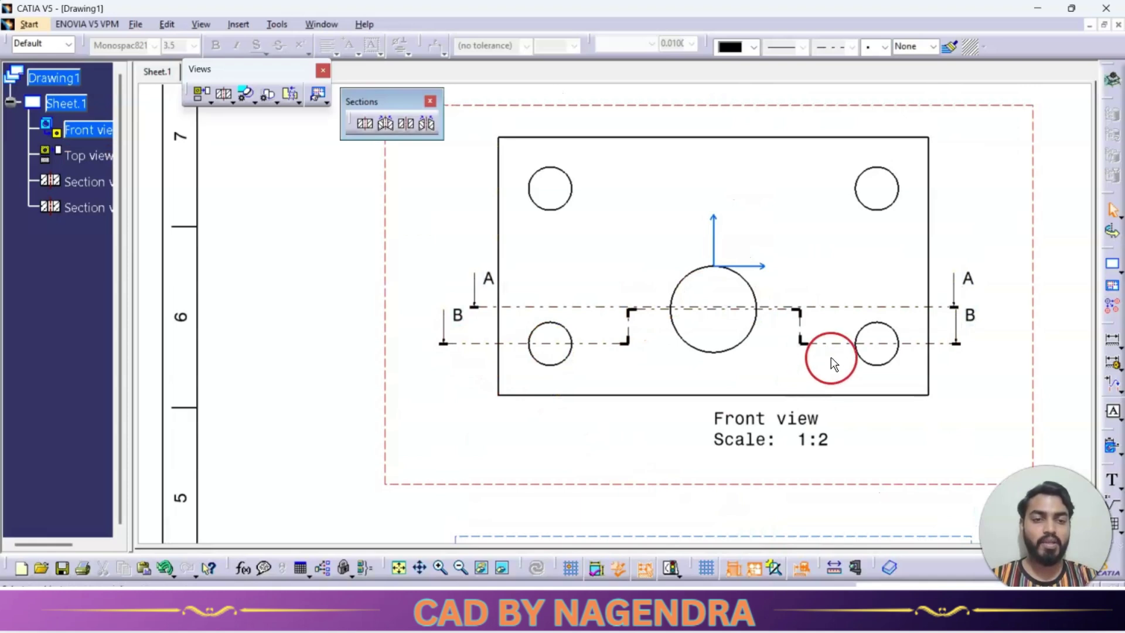
{"action": "mouse_move", "coordinate": [907, 416]}
{"action": "middle_mouse_down"}
{"action": "mouse_move", "coordinate": [832, 262]}
{"action": "mouse_move", "coordinate": [826, 359]}
{"action": "middle_mouse_up"}
{"action": "mouse_move", "coordinate": [682, 521]}
{"action": "middle_mouse_down"}
{"action": "mouse_move", "coordinate": [730, 402]}
{"action": "mouse_move", "coordinate": [711, 322]}
{"action": "mouse_move", "coordinate": [743, 261]}
{"action": "middle_mouse_up"}
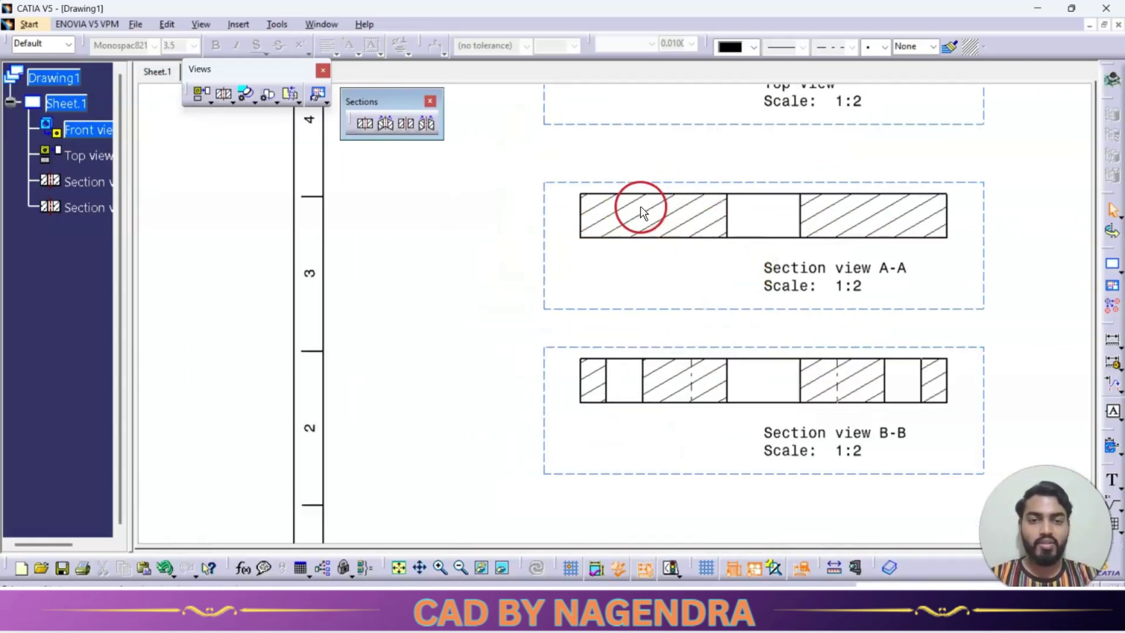
{"action": "double_click", "coordinate": [659, 208]}
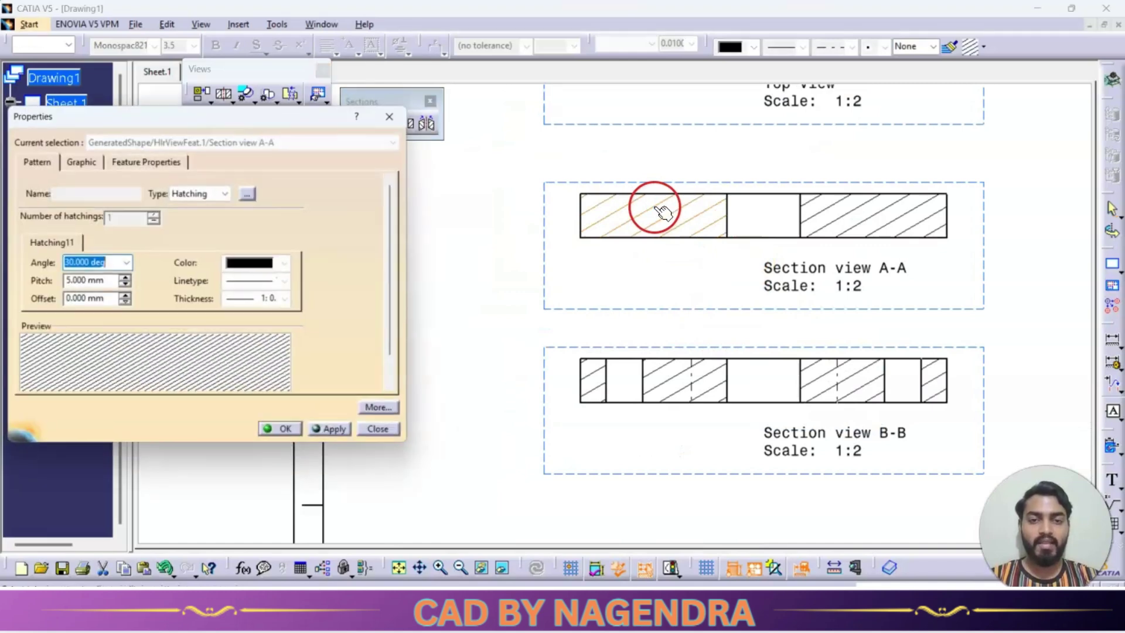
{"action": "left_click", "coordinate": [219, 192]}
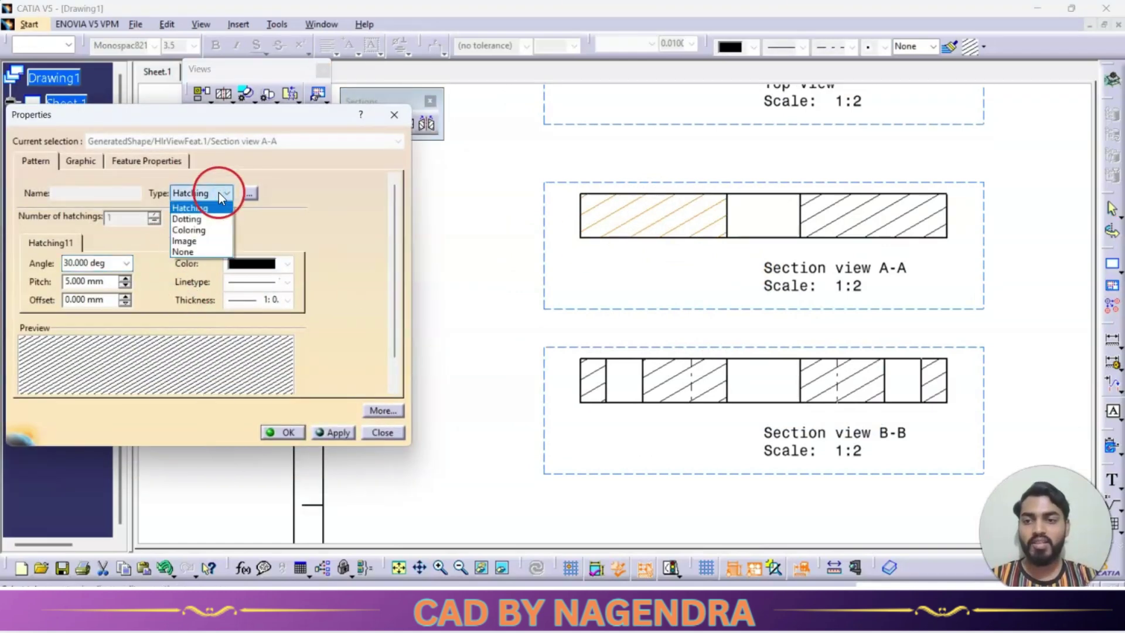
{"action": "left_click", "coordinate": [202, 220]}
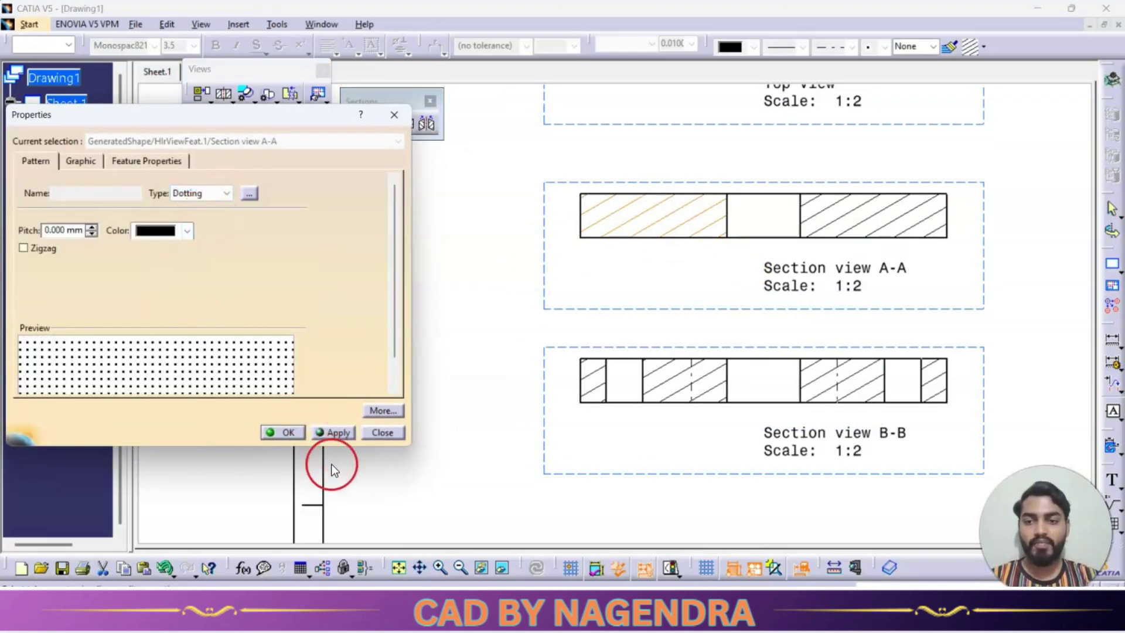
{"action": "left_click", "coordinate": [335, 433]}
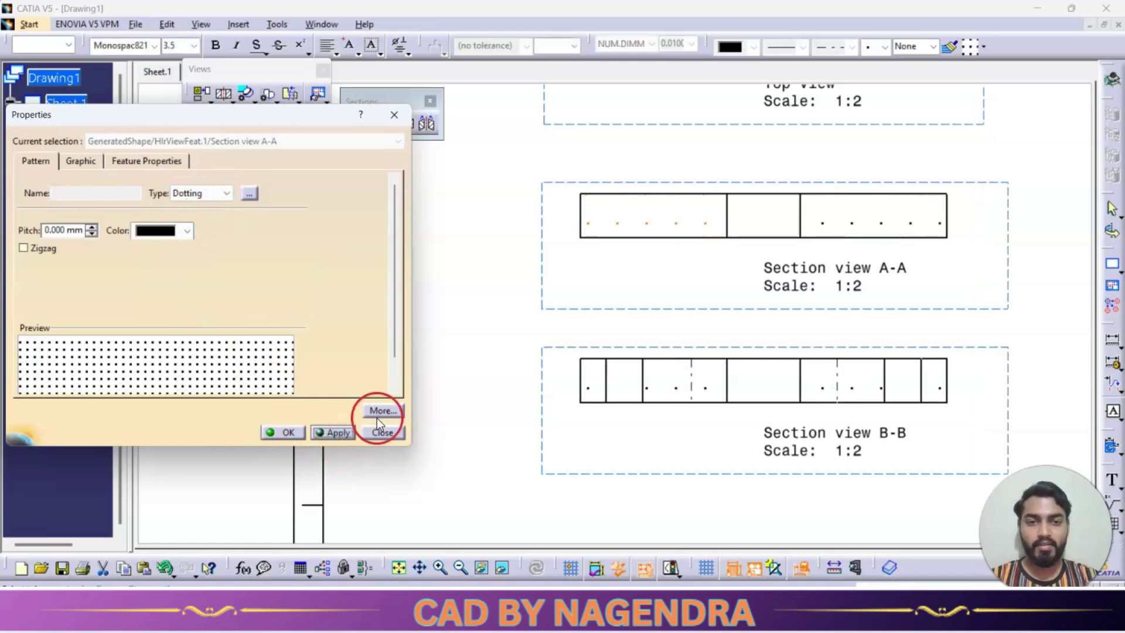
- Change the section pattern type to Coloring with a yellow fill and apply it
{"action": "left_click", "coordinate": [224, 195]}
{"action": "left_click", "coordinate": [210, 234]}
{"action": "left_click", "coordinate": [103, 230]}
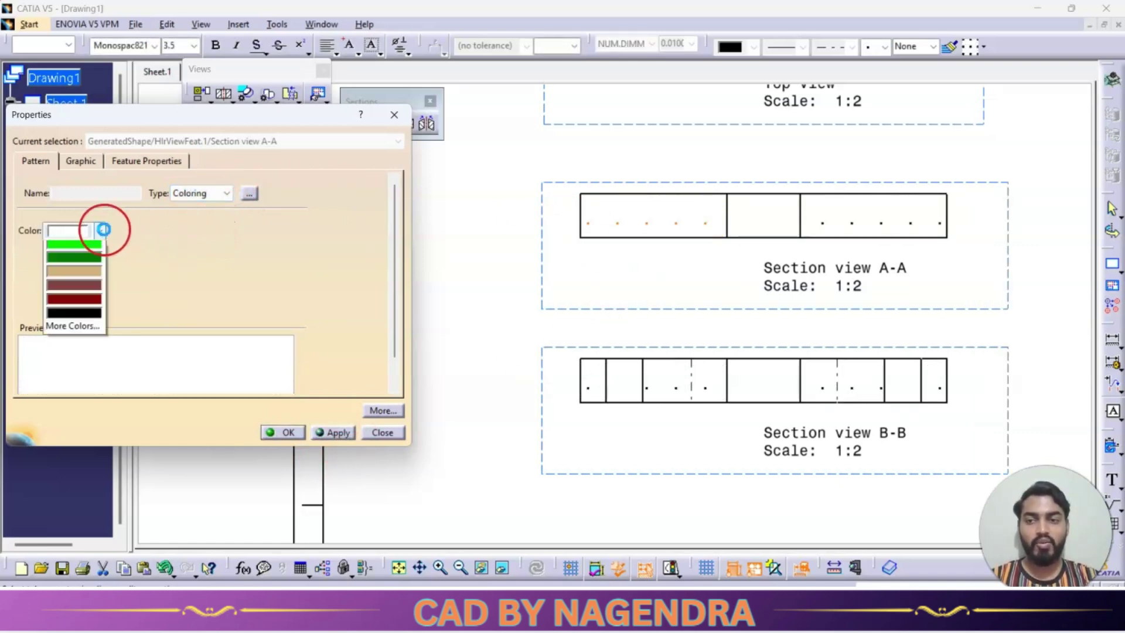
{"action": "left_click", "coordinate": [78, 271]}
{"action": "left_click", "coordinate": [336, 433]}
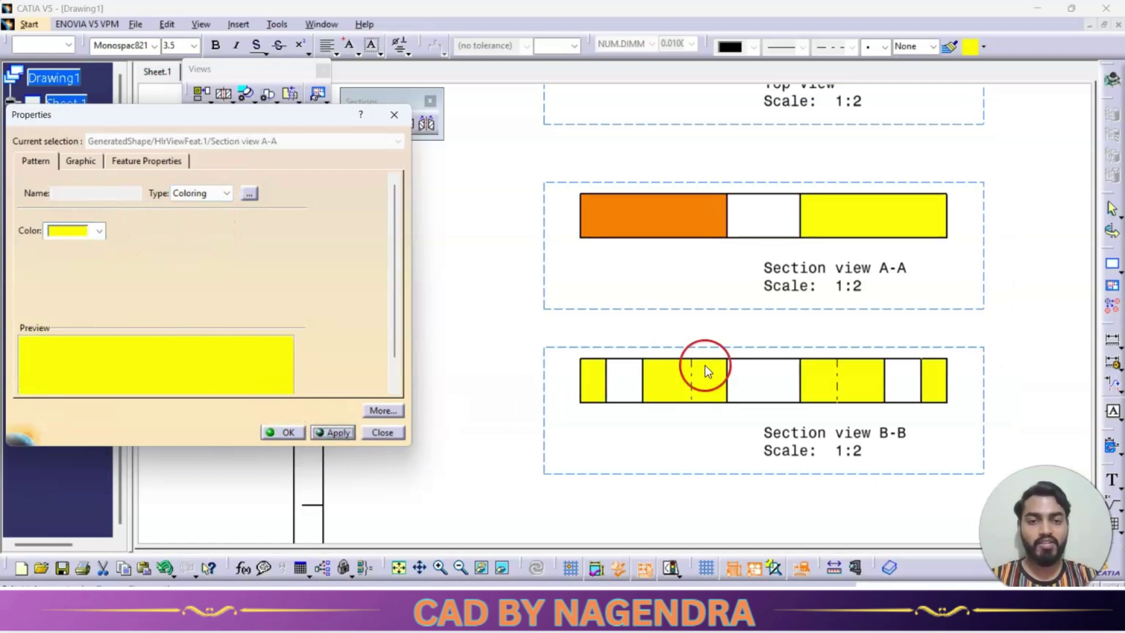
- Set the section pattern type back to Hatching and accept the pattern properties
{"action": "left_click", "coordinate": [213, 193]}
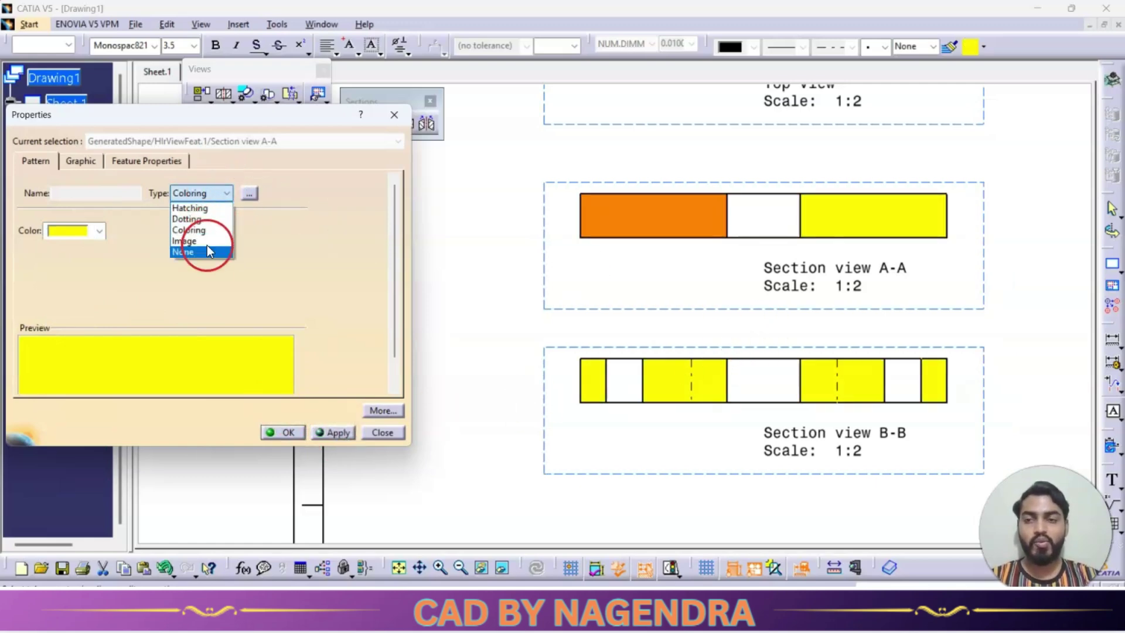
{"action": "left_click", "coordinate": [191, 208]}
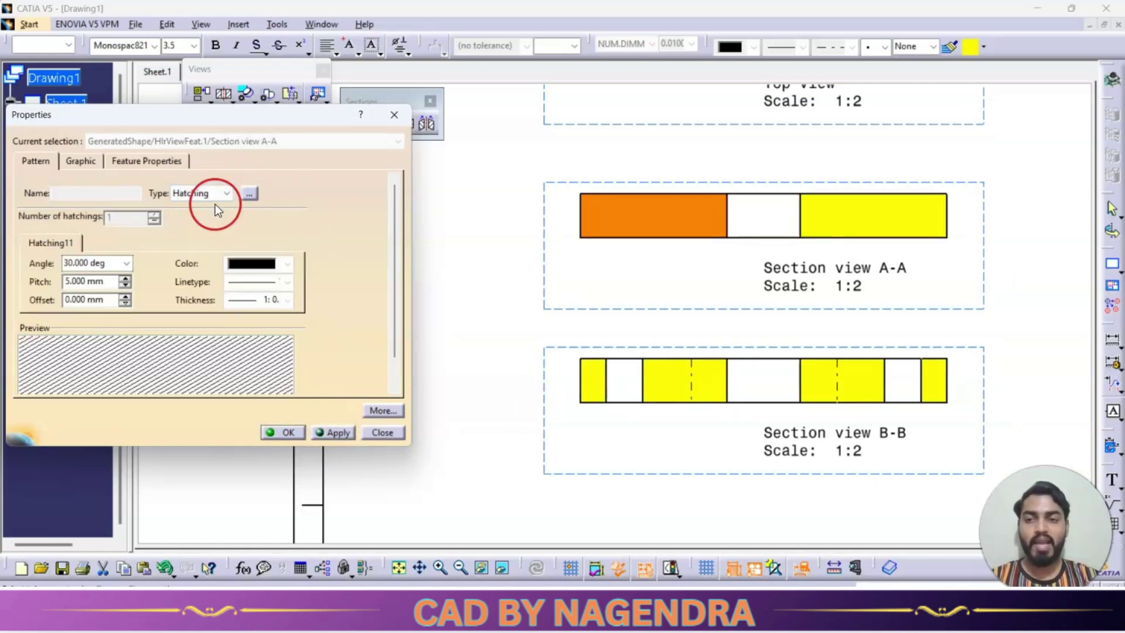
{"action": "left_click", "coordinate": [338, 432]}
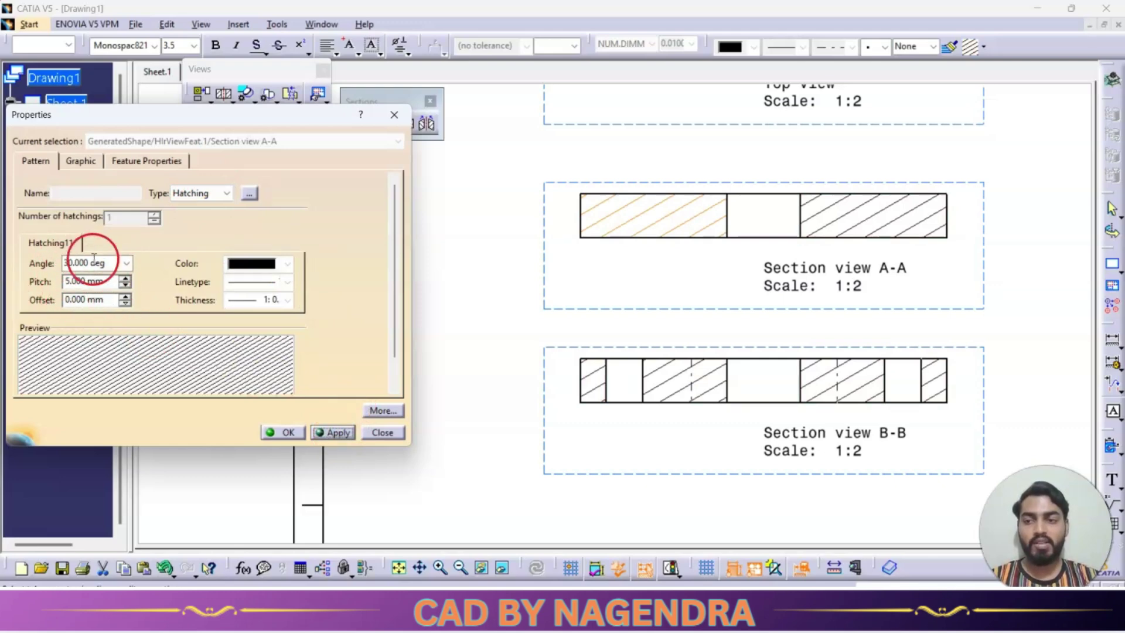
{"action": "left_click", "coordinate": [277, 433]}
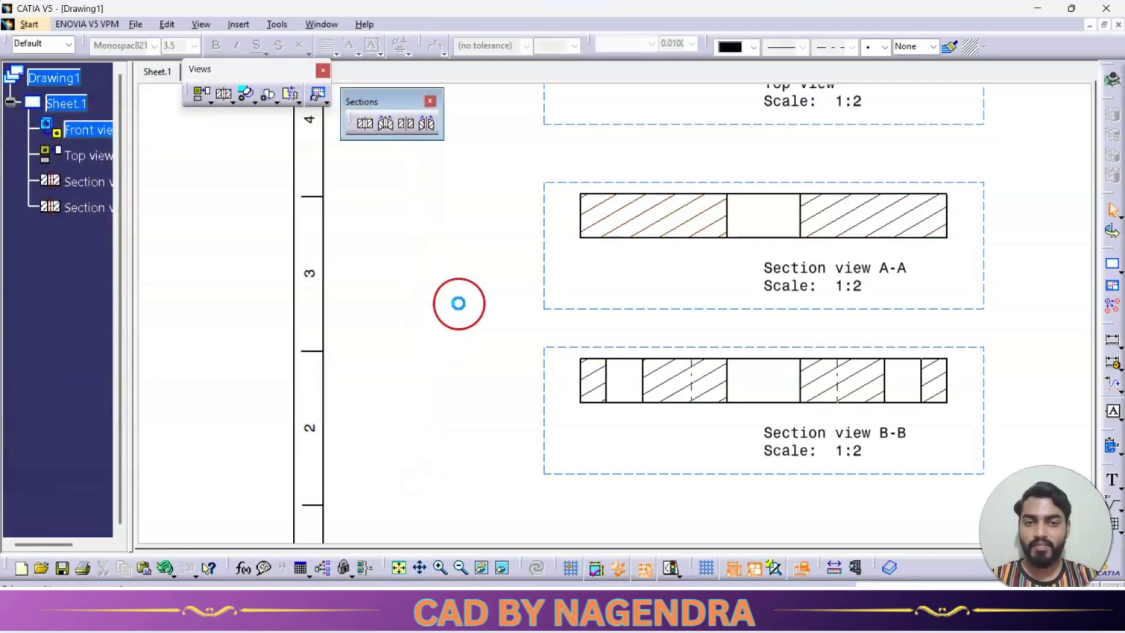
{"action": "mouse_move", "coordinate": [704, 327]}
{"action": "middle_mouse_down"}
{"action": "mouse_move", "coordinate": [639, 245]}
{"action": "mouse_move", "coordinate": [644, 286]}
{"action": "middle_mouse_up"}
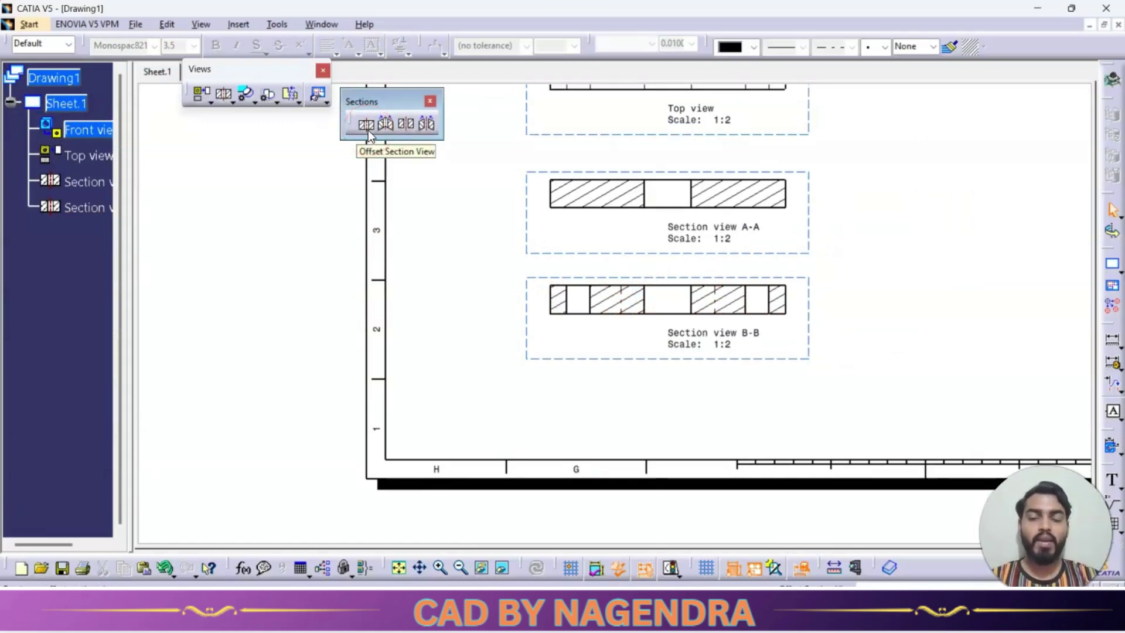
{"action": "middle_click_drag", "start_coordinate": [678, 211], "coordinate": [685, 352]}
{"action": "mouse_move", "coordinate": [687, 132]}
{"action": "middle_mouse_down"}
{"action": "mouse_move", "coordinate": [693, 309]}
{"action": "mouse_move", "coordinate": [686, 268]}
{"action": "middle_mouse_up"}
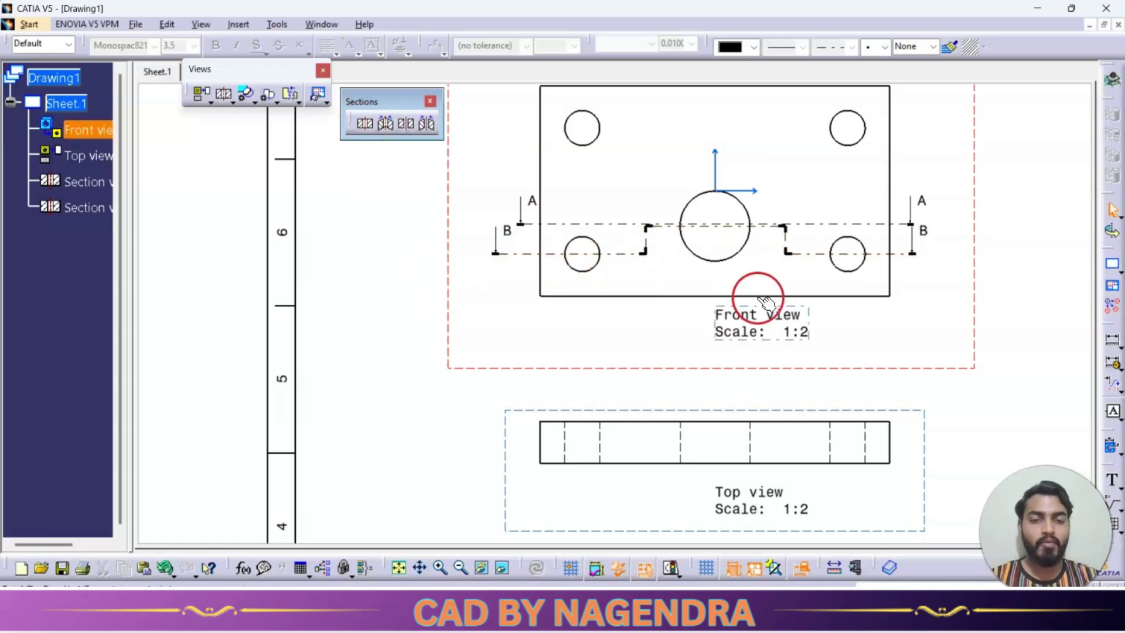
{"action": "middle_click_drag", "start_coordinate": [782, 230], "coordinate": [723, 259]}
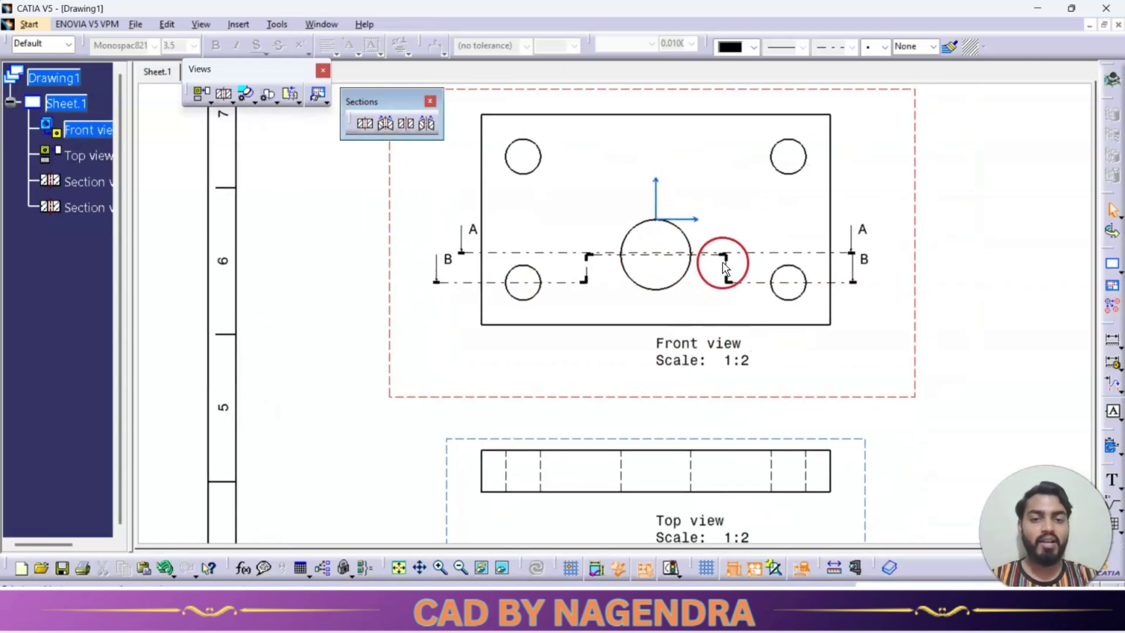
{"action": "left_click", "coordinate": [677, 399]}
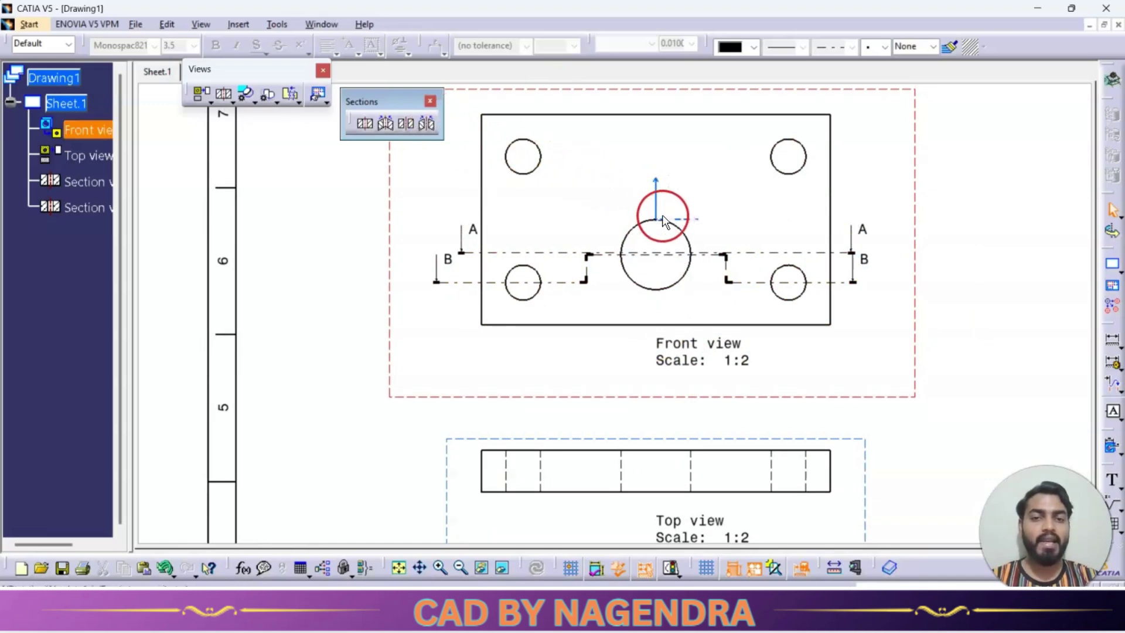
{"action": "left_click", "coordinate": [359, 127]}
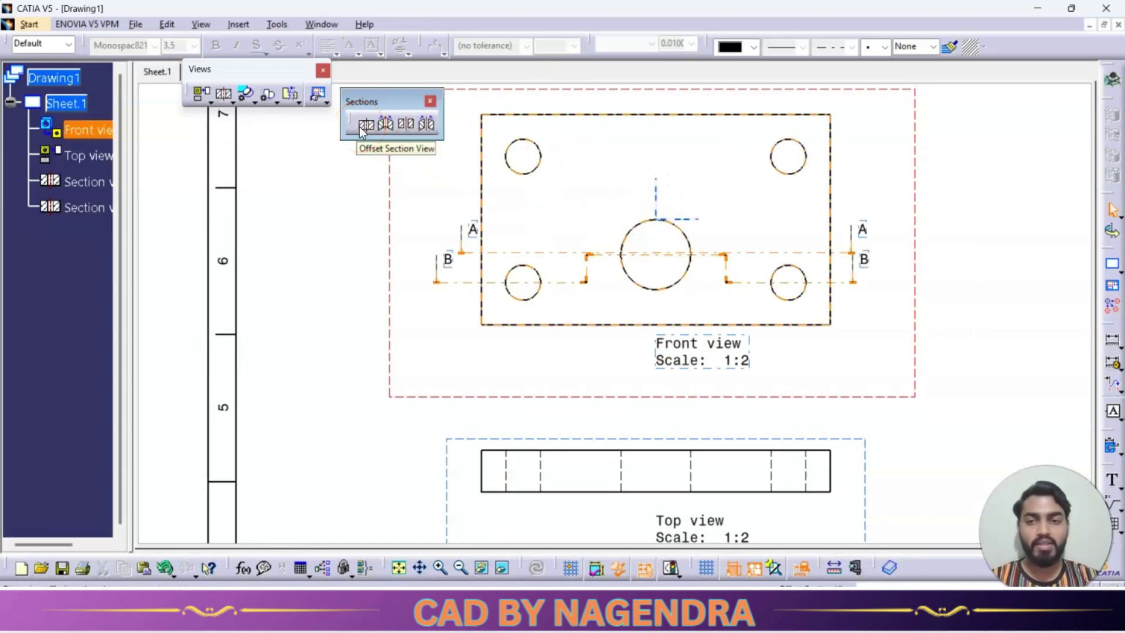
{"action": "left_click", "coordinate": [386, 124]}
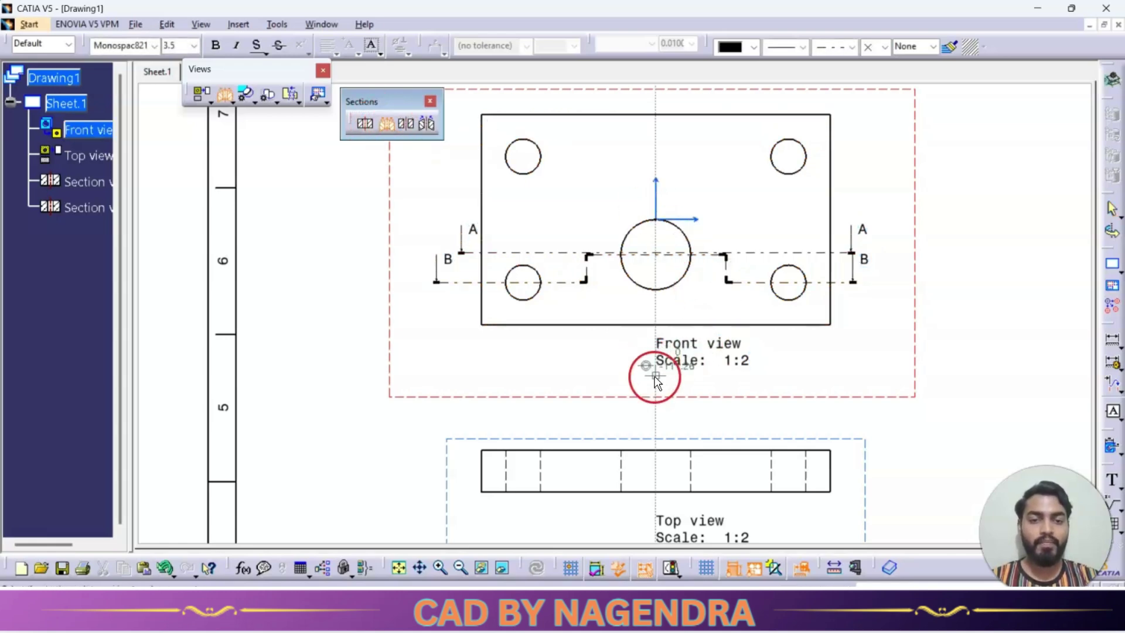
{"action": "left_click", "coordinate": [655, 381]}
{"action": "left_click", "coordinate": [656, 220]}
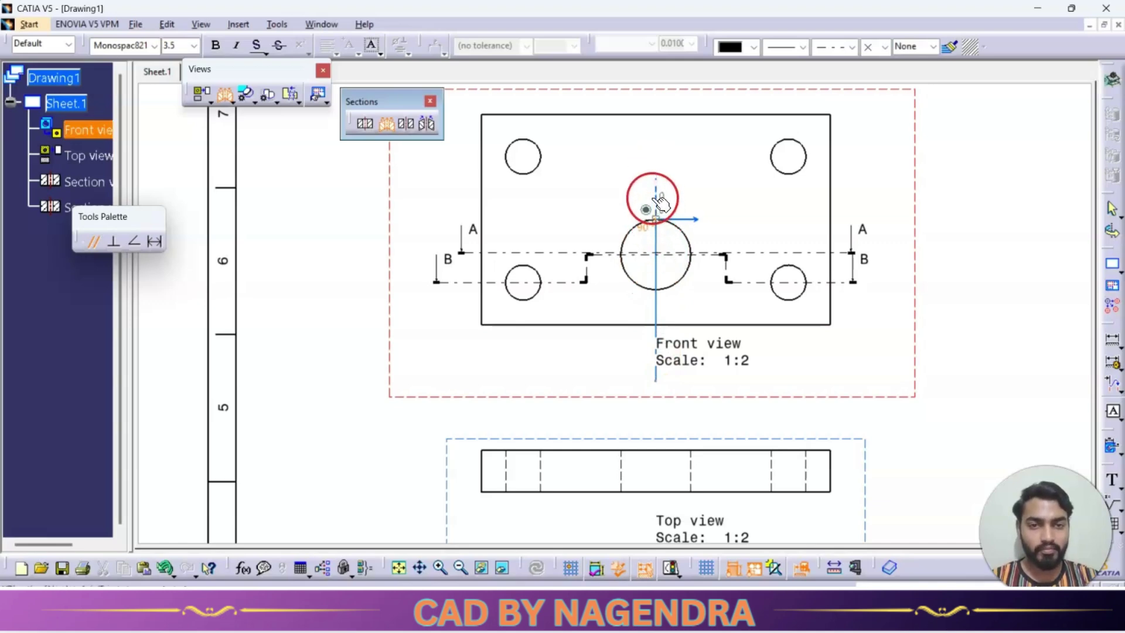
{"action": "left_click", "coordinate": [655, 216]}
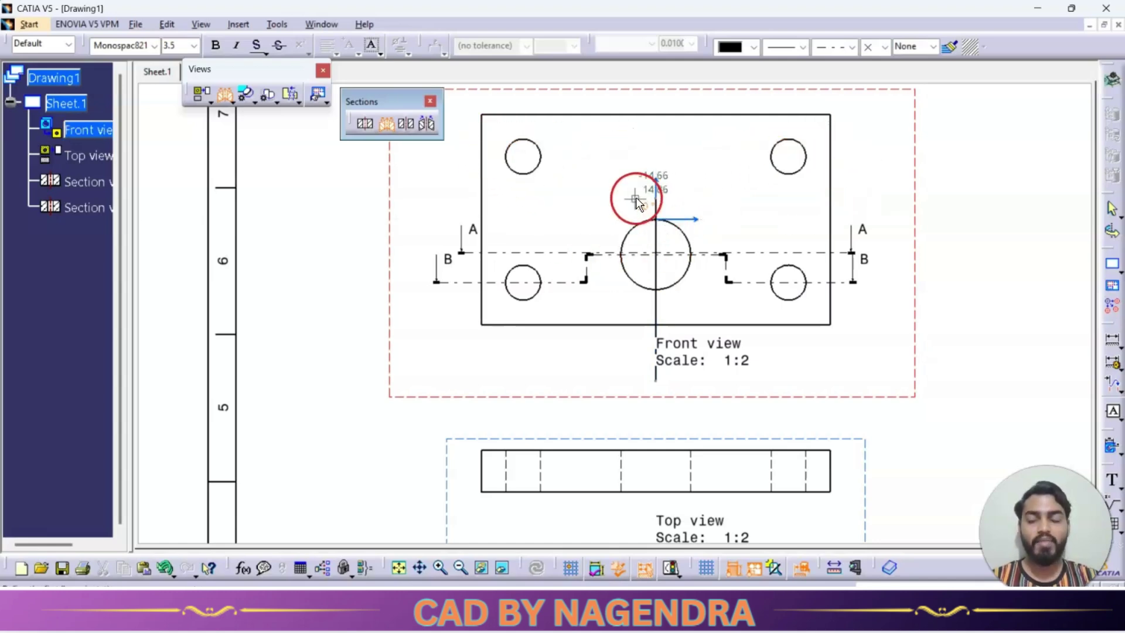
{"action": "key", "text": "Escape"}
- Create an aligned section view cutting vertically up to the large hole's center, then diagonally through the upper-left hole, placed right of the front view
{"action": "left_click", "coordinate": [385, 123]}
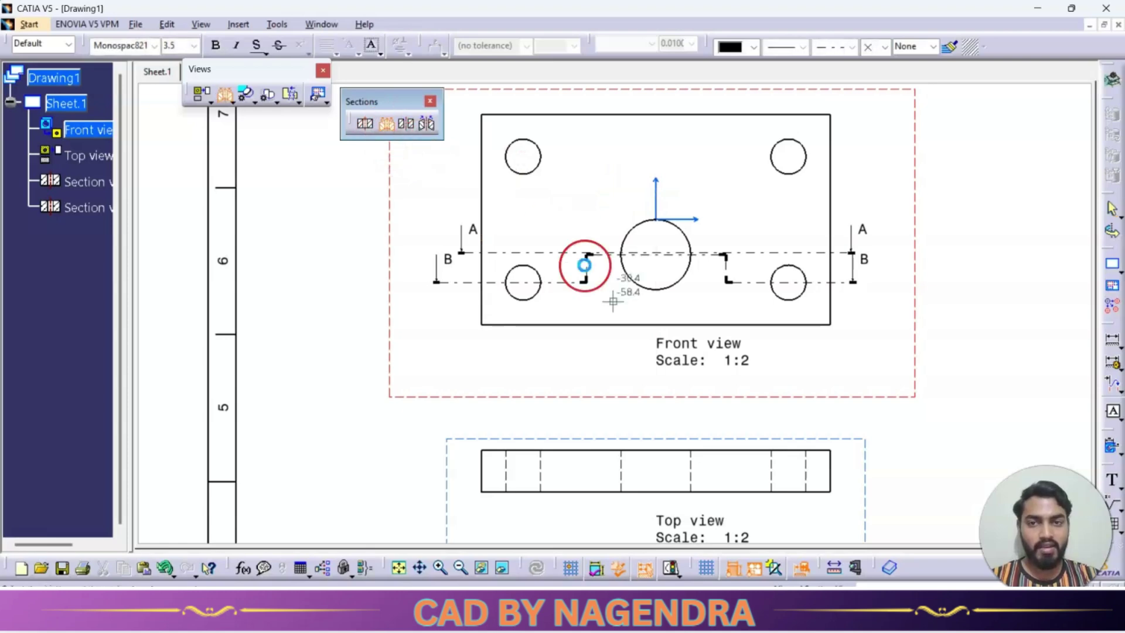
{"action": "left_click", "coordinate": [653, 384]}
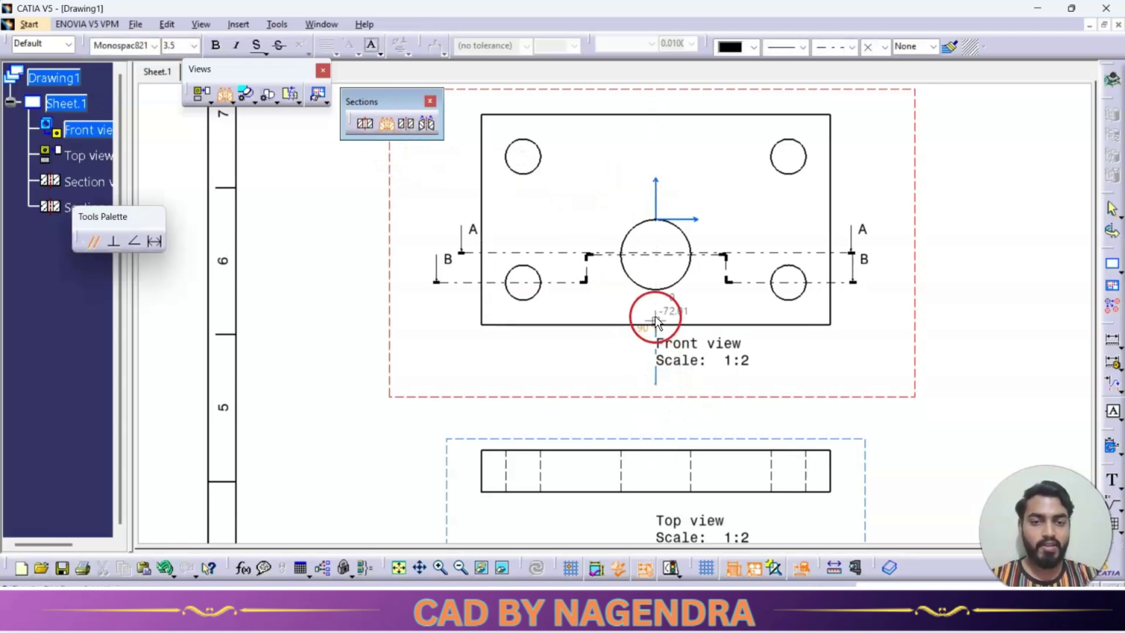
{"action": "left_click", "coordinate": [655, 256]}
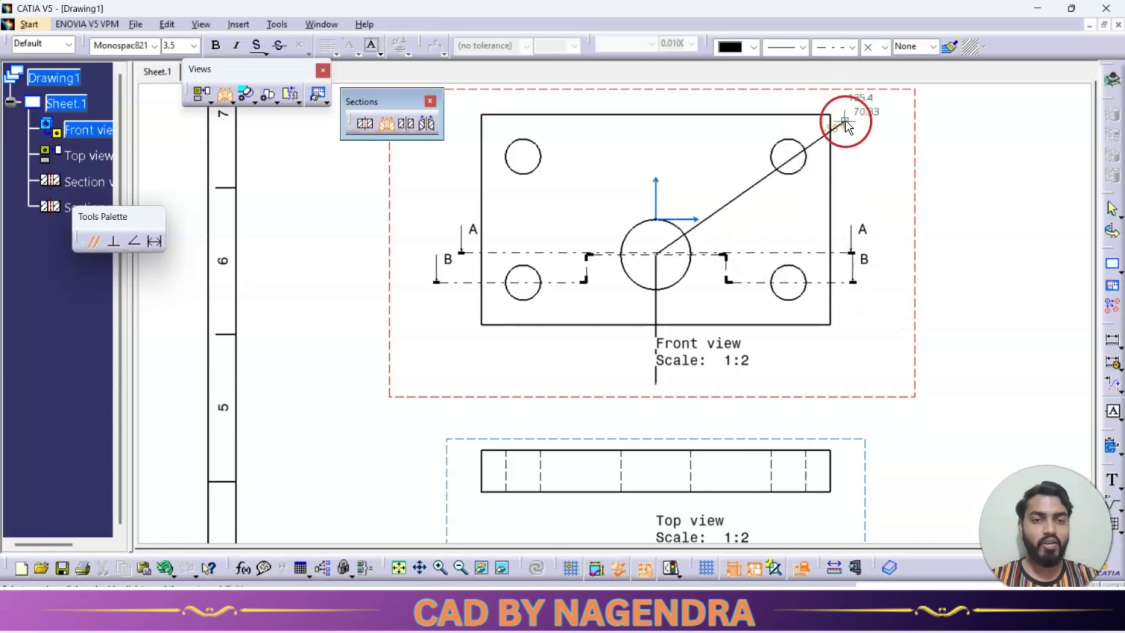
{"action": "left_click", "coordinate": [496, 156]}
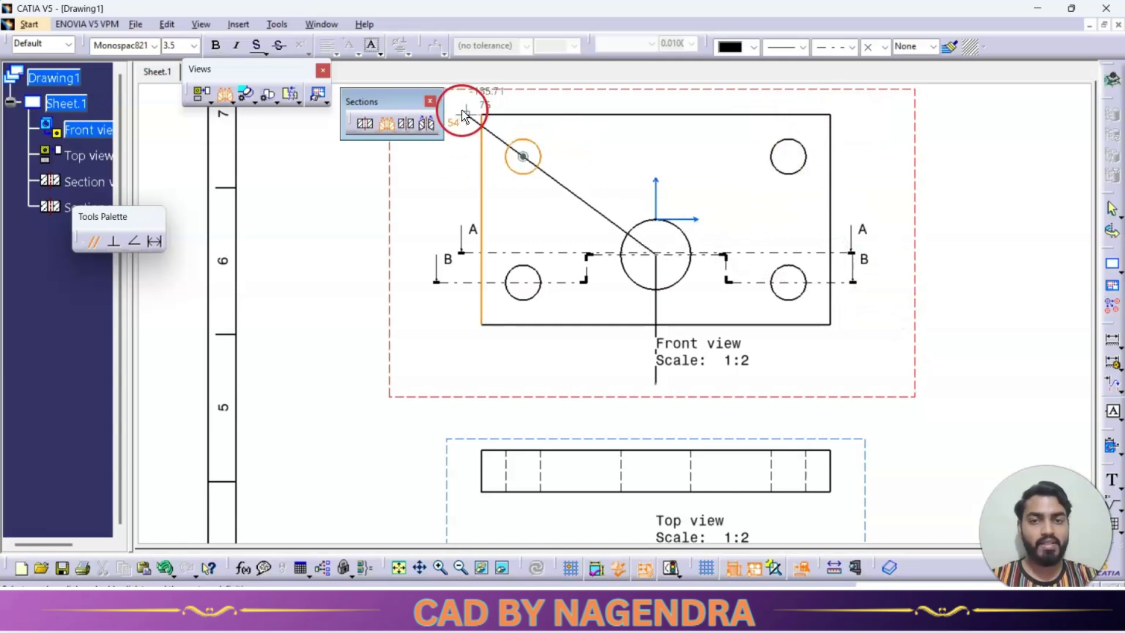
{"action": "double_click", "coordinate": [462, 109]}
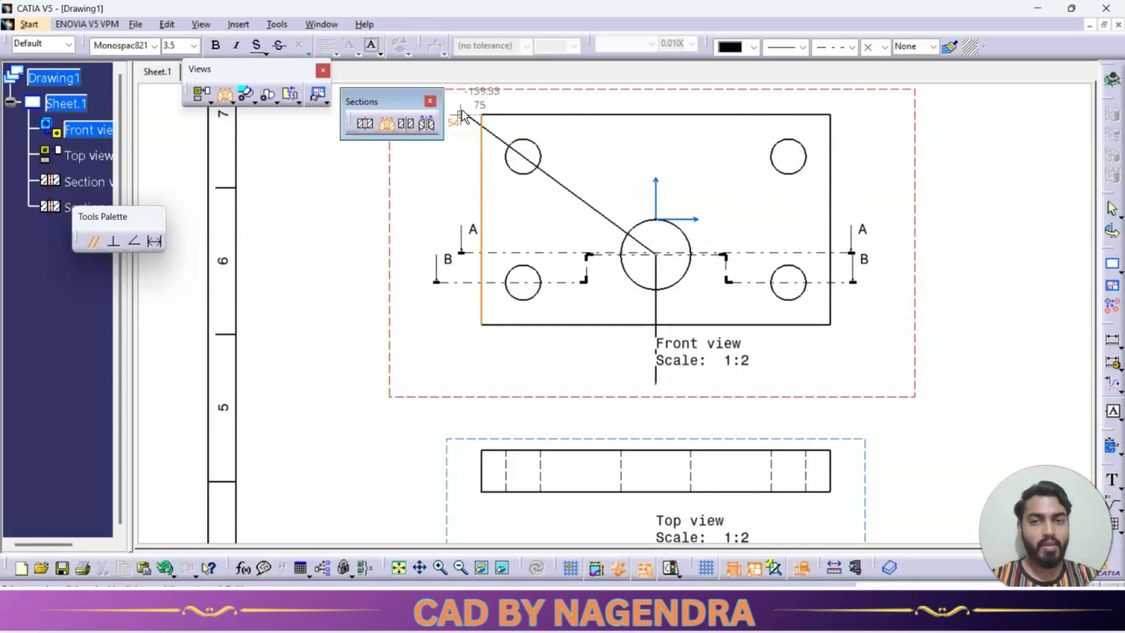
{"action": "middle_click_drag", "start_coordinate": [497, 238], "coordinate": [526, 294], "text": "ctrl"}
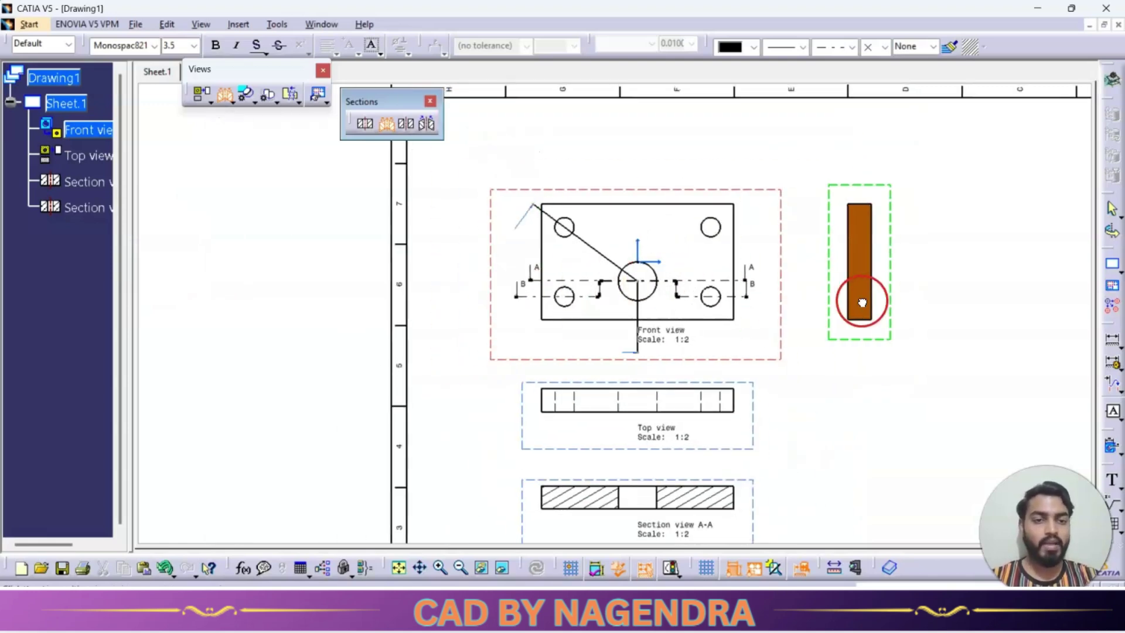
{"action": "left_click", "coordinate": [861, 300]}
{"action": "middle_click_drag", "start_coordinate": [862, 302], "coordinate": [739, 344]}
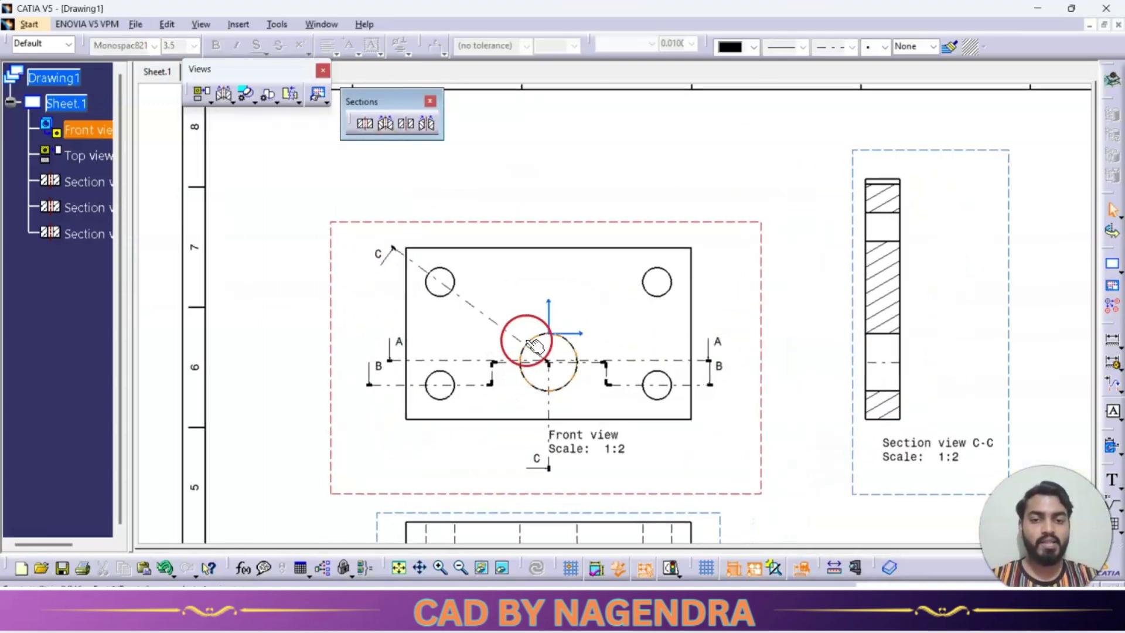
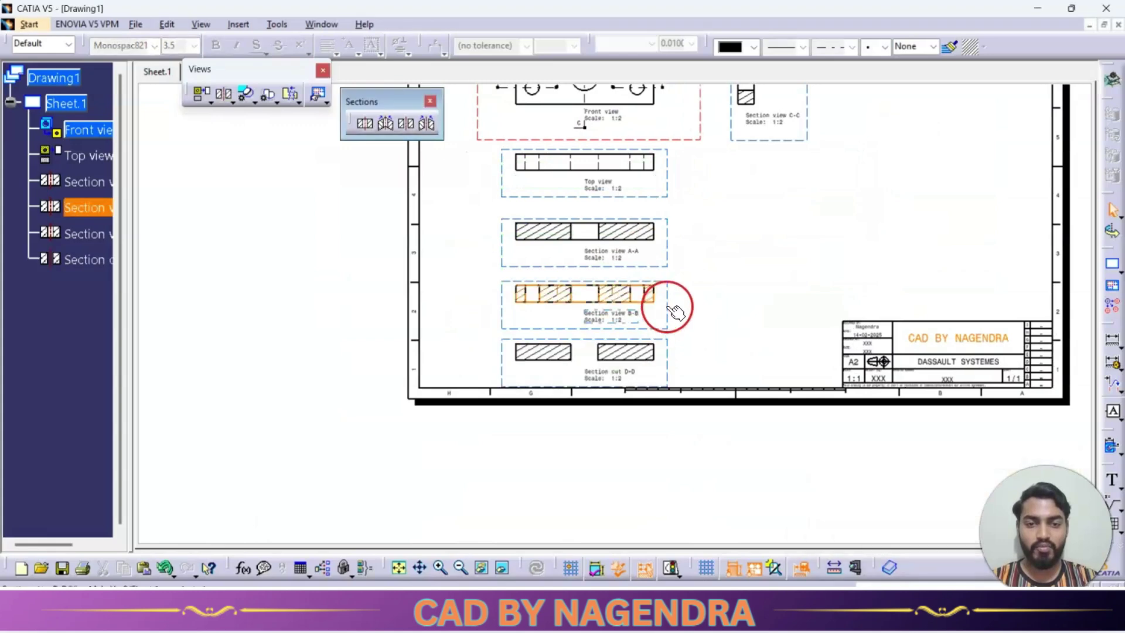
- Move Section view B-B below the sheet and place Section cut D-D directly beneath Section view A-A for comparison
{"action": "left_click_drag", "start_coordinate": [666, 299], "coordinate": [673, 485]}
{"action": "left_click_drag", "start_coordinate": [668, 368], "coordinate": [668, 309]}
{"action": "left_click", "coordinate": [714, 305]}
{"action": "middle_click_drag", "start_coordinate": [662, 220], "coordinate": [667, 322]}
{"action": "middle_click_drag", "start_coordinate": [667, 322], "coordinate": [661, 446], "text": "ctrl"}
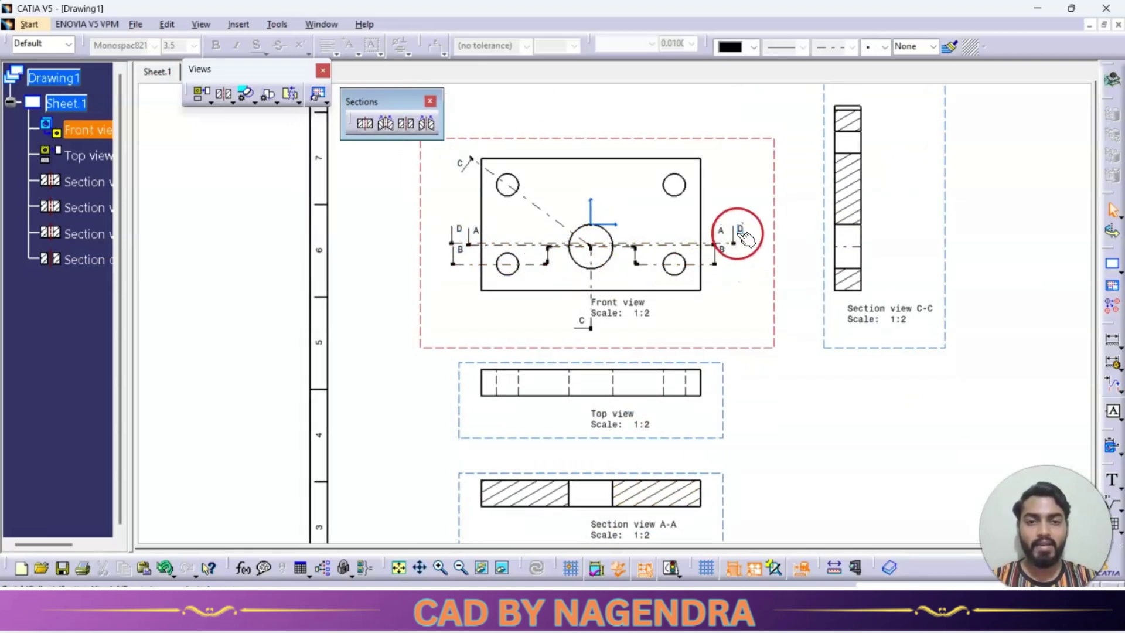
{"action": "middle_click_drag", "start_coordinate": [696, 249], "coordinate": [709, 170]}
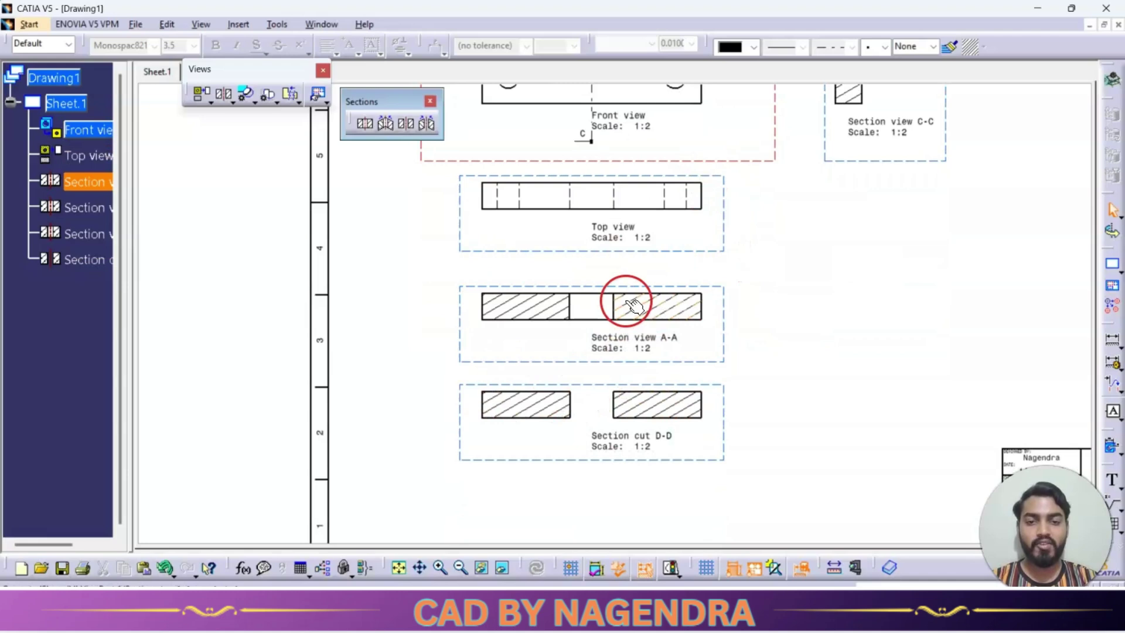
{"action": "middle_click_drag", "start_coordinate": [674, 392], "coordinate": [721, 329]}
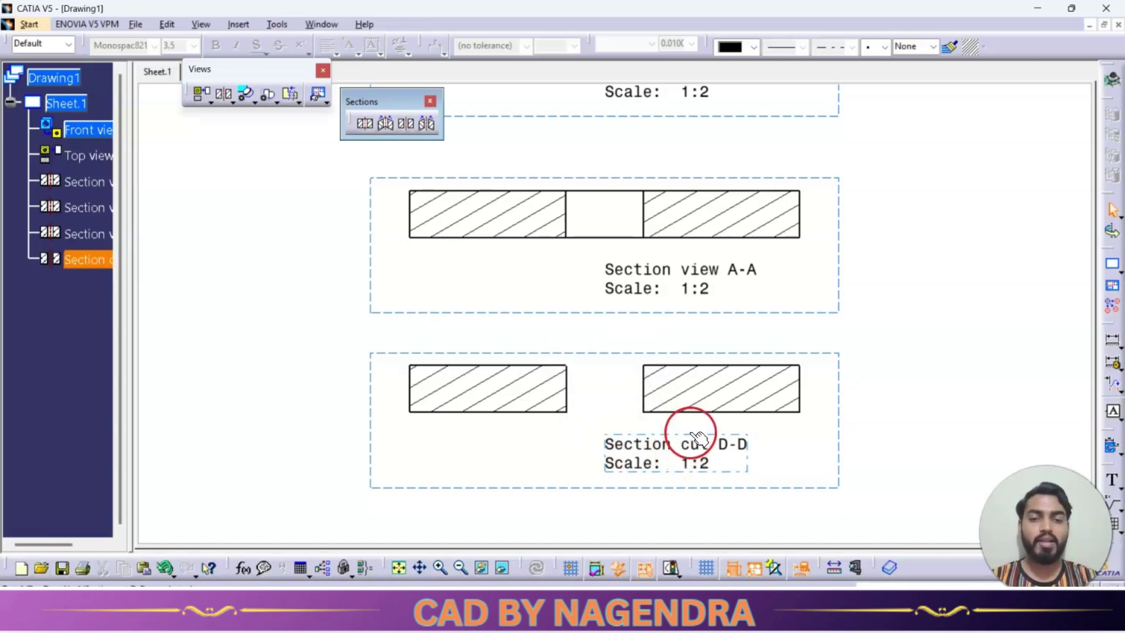
- Create an offset section cut stepping through the lower-left hole, the large center hole and the lower-right hole, placed below Section view B-B
{"action": "middle_click_drag", "start_coordinate": [730, 208], "coordinate": [773, 506]}
{"action": "middle_click_drag", "start_coordinate": [749, 268], "coordinate": [749, 498]}
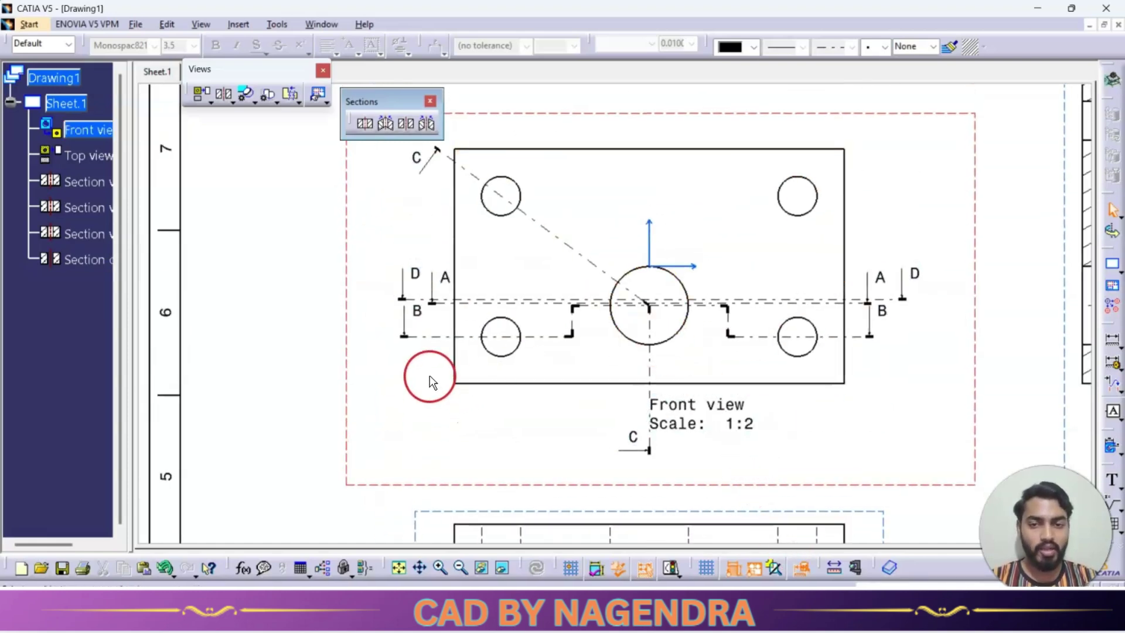
{"action": "left_click", "coordinate": [414, 124]}
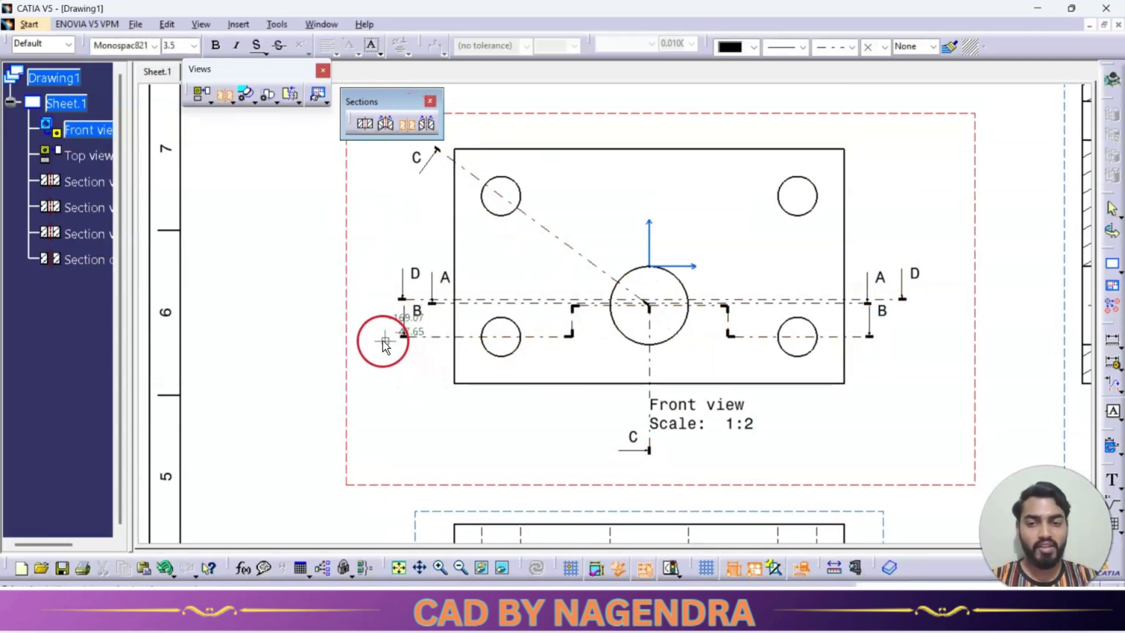
{"action": "left_click", "coordinate": [381, 338]}
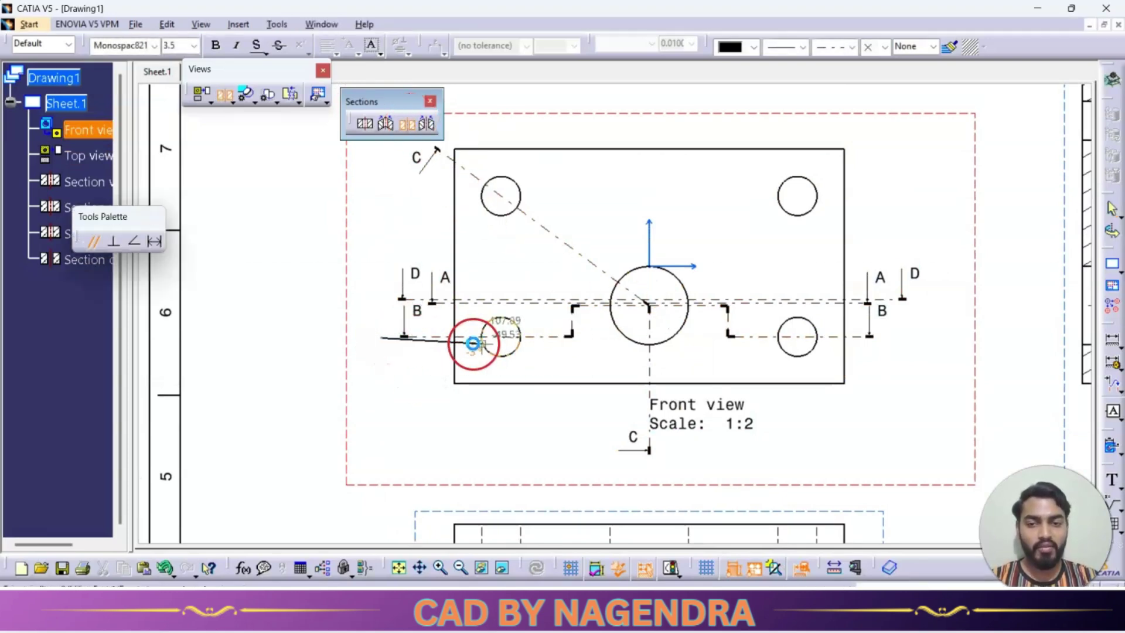
{"action": "left_click", "coordinate": [573, 337]}
{"action": "left_click", "coordinate": [573, 306]}
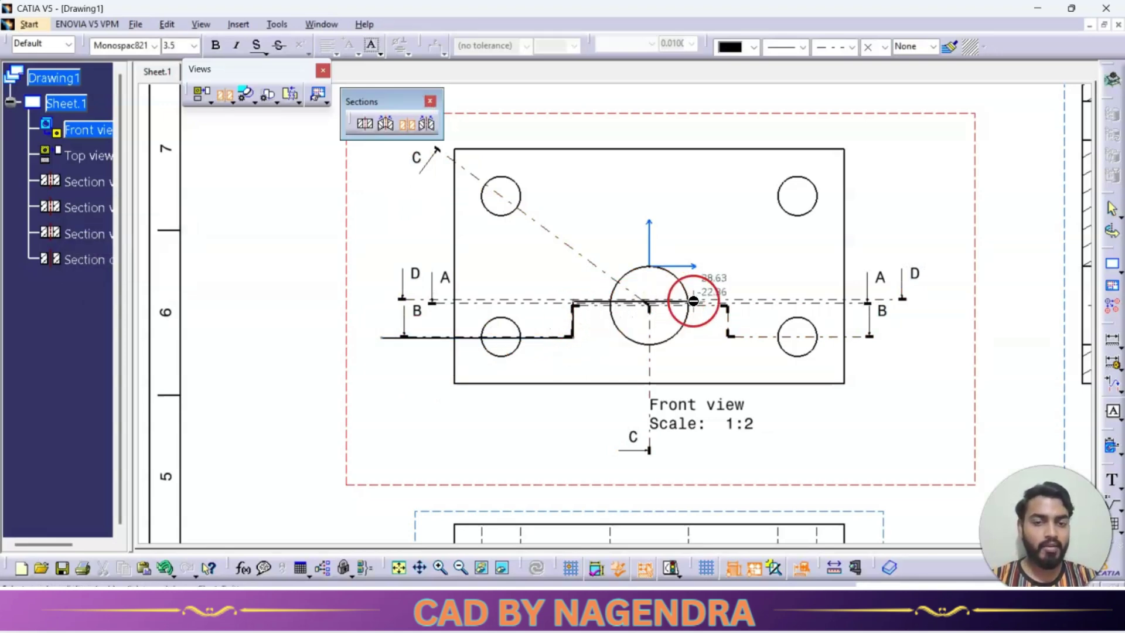
{"action": "left_click", "coordinate": [725, 305]}
{"action": "left_click", "coordinate": [803, 343]}
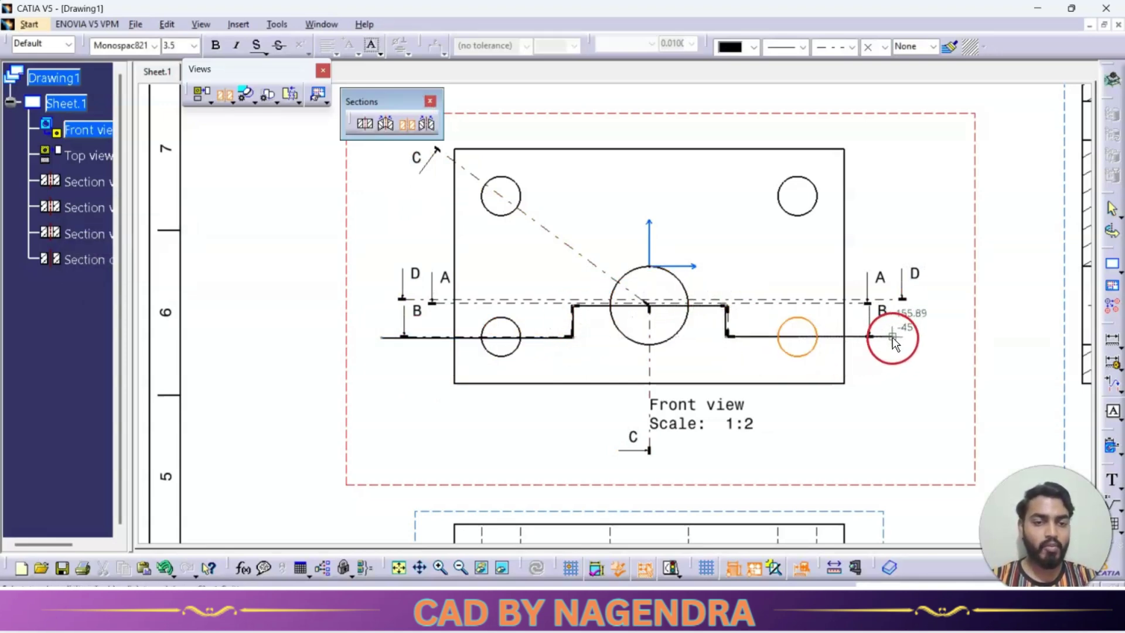
{"action": "double_click", "coordinate": [899, 336]}
{"action": "mouse_move", "coordinate": [806, 405]}
{"action": "middle_mouse_down"}
{"action": "mouse_move", "coordinate": [766, 211]}
{"action": "mouse_move", "coordinate": [715, 407]}
{"action": "mouse_move", "coordinate": [718, 155]}
{"action": "middle_mouse_up"}
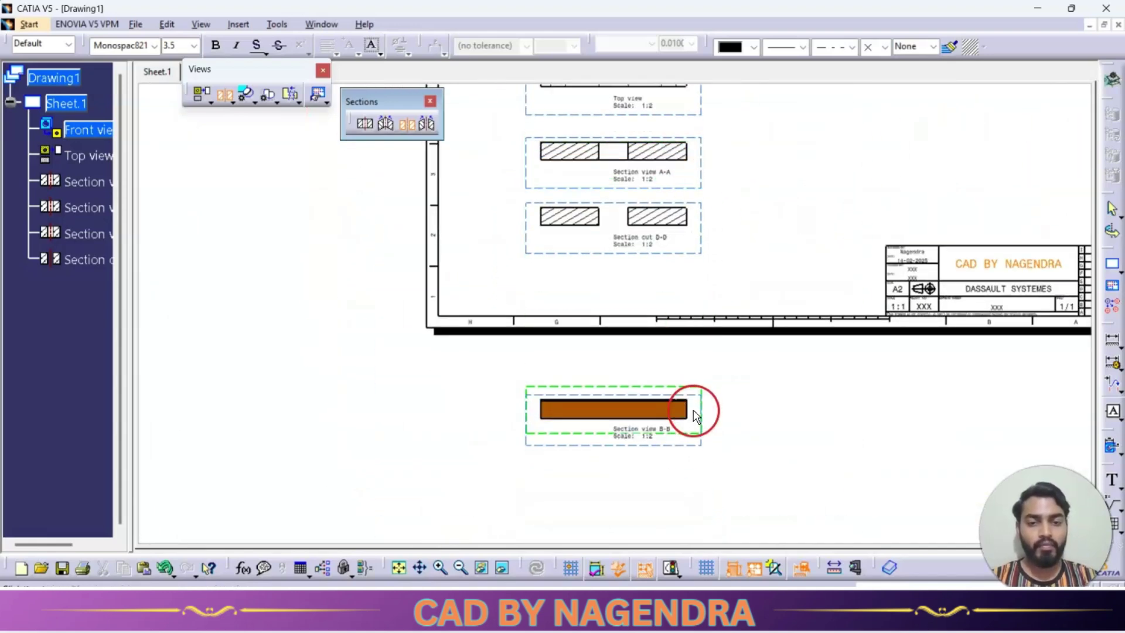
{"action": "middle_click_drag", "start_coordinate": [694, 409], "coordinate": [703, 287]}
{"action": "left_click", "coordinate": [706, 362]}
{"action": "middle_click_drag", "start_coordinate": [703, 402], "coordinate": [707, 321]}
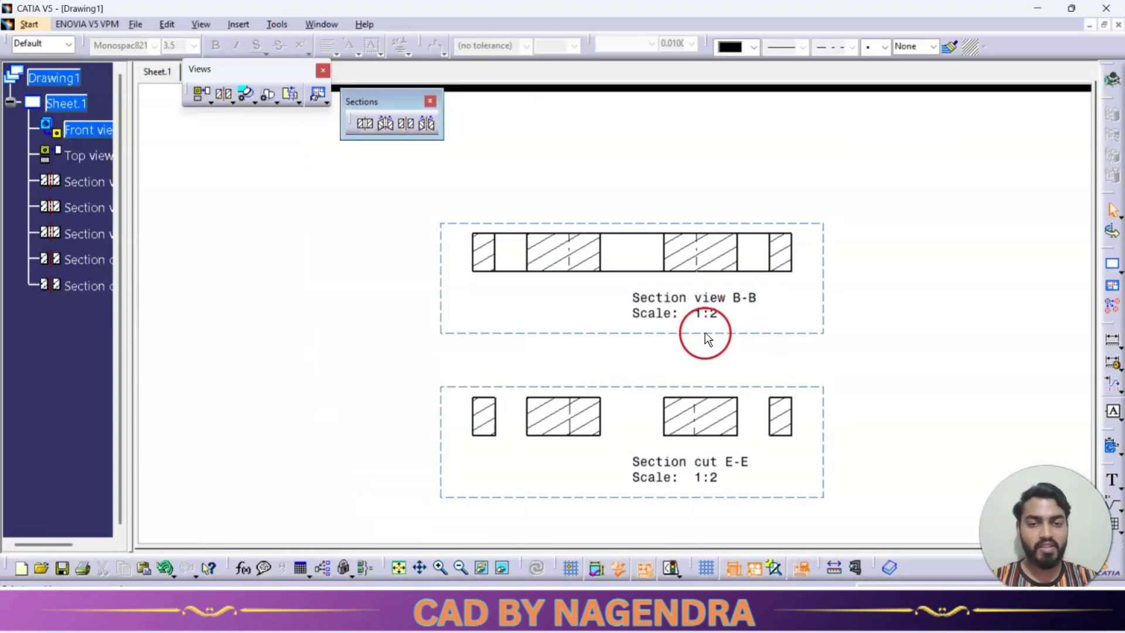
{"action": "middle_click_drag", "start_coordinate": [702, 378], "coordinate": [723, 320]}
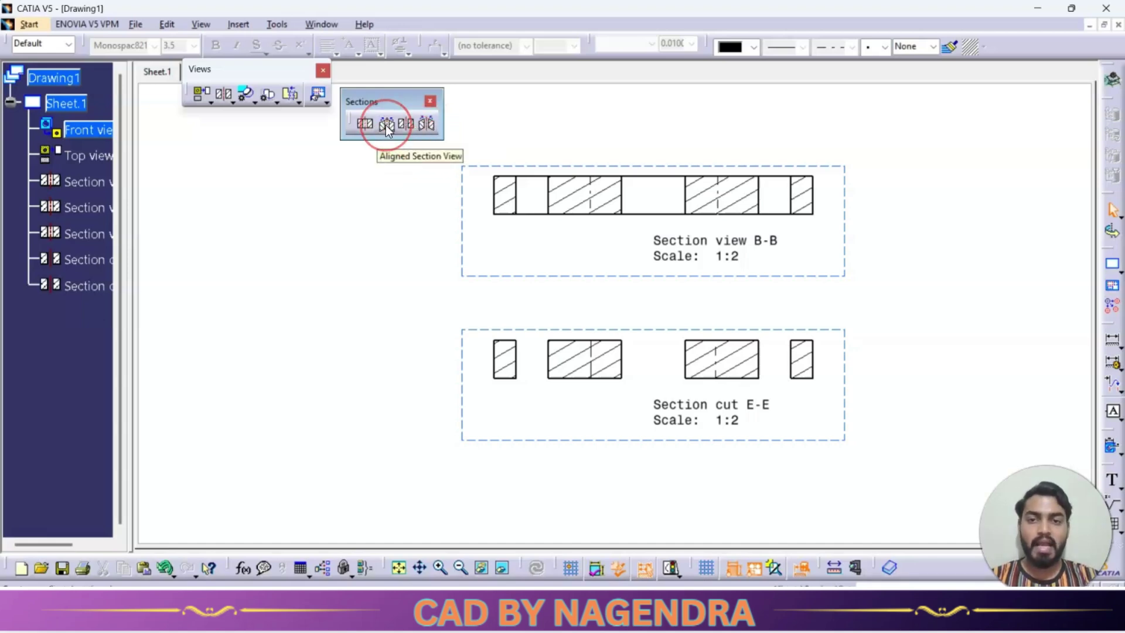
- Create an aligned section cut running vertically up to the large hole's center, then diagonally through the upper-right hole, placed right of Section view C-C
{"action": "left_click", "coordinate": [434, 127]}
{"action": "mouse_move", "coordinate": [603, 143]}
{"action": "middle_mouse_down"}
{"action": "mouse_move", "coordinate": [635, 397]}
{"action": "mouse_move", "coordinate": [653, 234]}
{"action": "mouse_move", "coordinate": [634, 250]}
{"action": "mouse_move", "coordinate": [615, 238]}
{"action": "mouse_move", "coordinate": [631, 318]}
{"action": "mouse_move", "coordinate": [566, 381]}
{"action": "mouse_move", "coordinate": [601, 434]}
{"action": "middle_mouse_up"}
{"action": "left_click", "coordinate": [591, 439]}
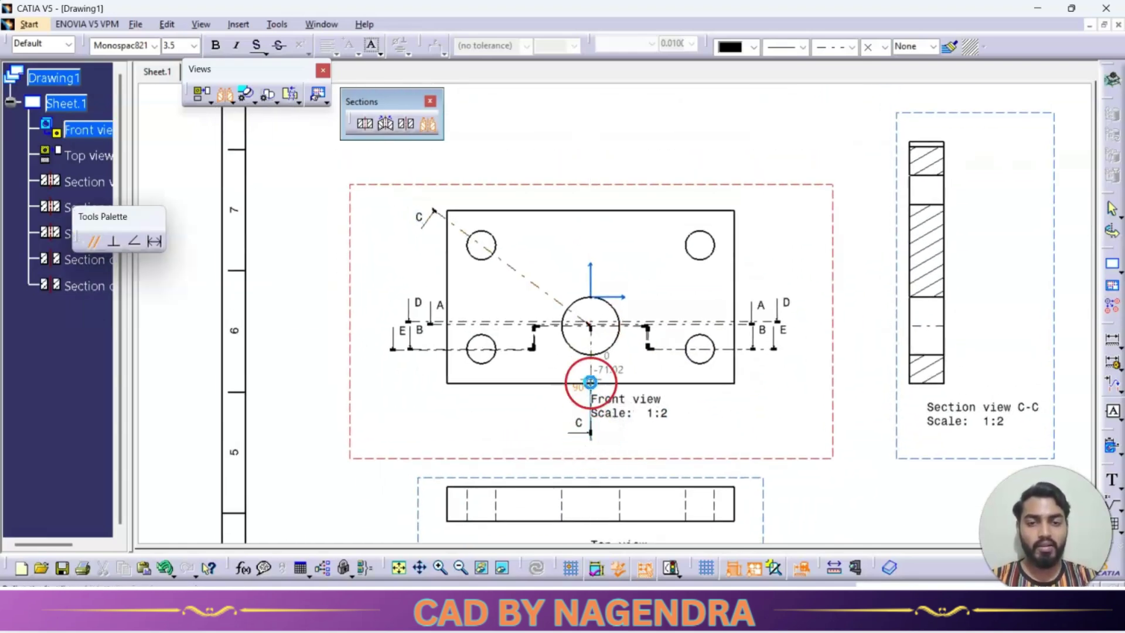
{"action": "left_click", "coordinate": [591, 323]}
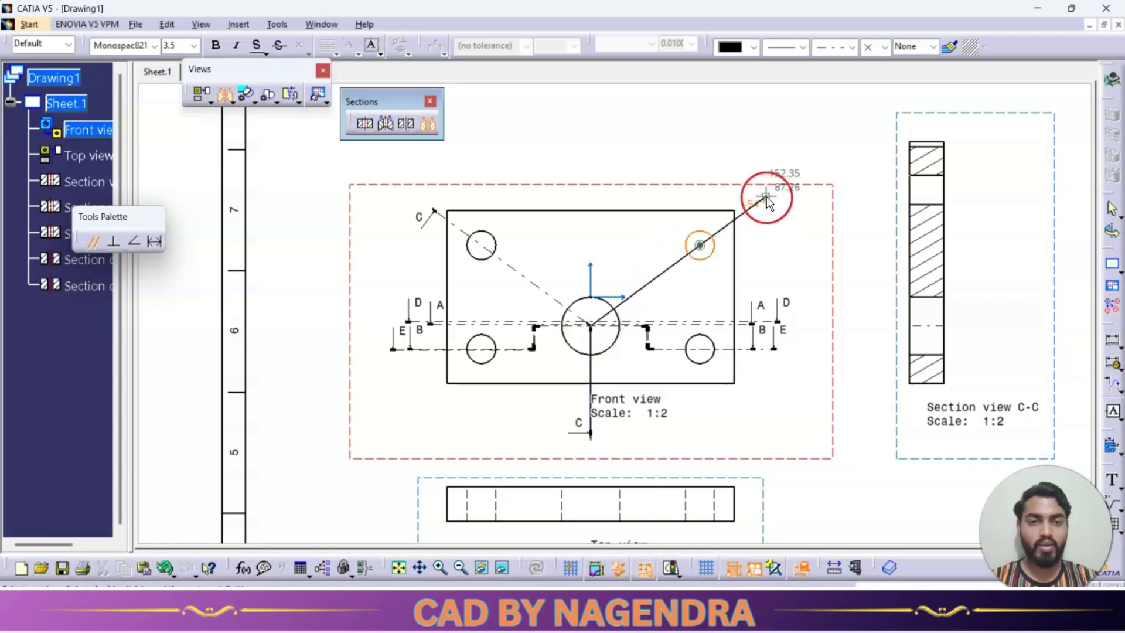
{"action": "double_click", "coordinate": [766, 196]}
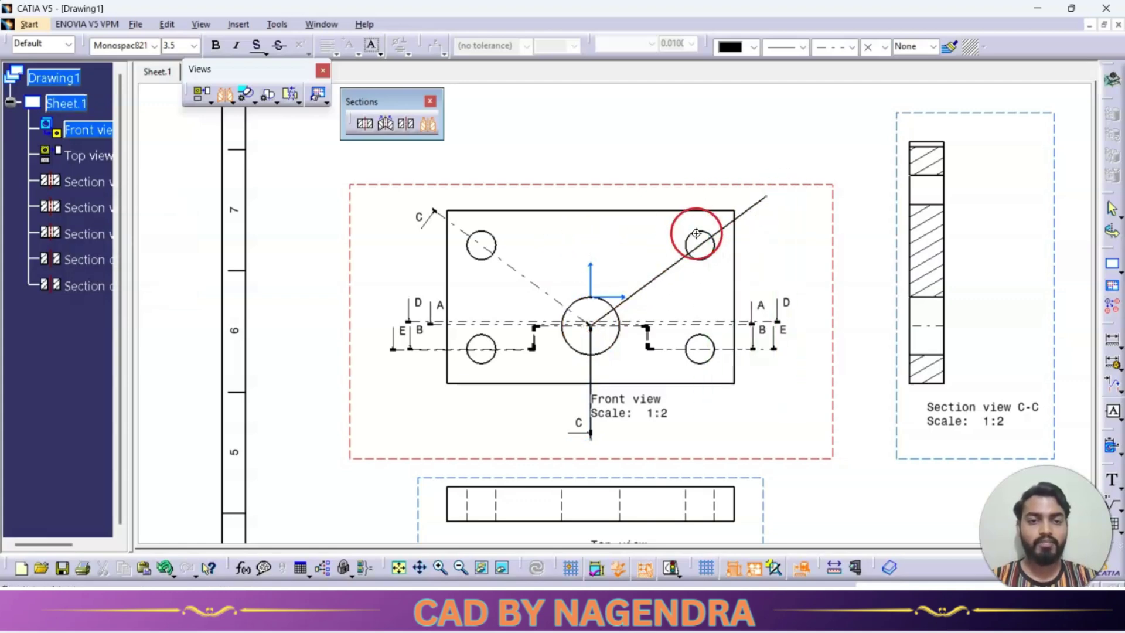
{"action": "left_click", "coordinate": [912, 220]}
{"action": "mouse_move", "coordinate": [904, 226]}
{"action": "middle_mouse_down"}
{"action": "mouse_move", "coordinate": [827, 286]}
{"action": "mouse_move", "coordinate": [662, 271]}
{"action": "middle_mouse_up"}
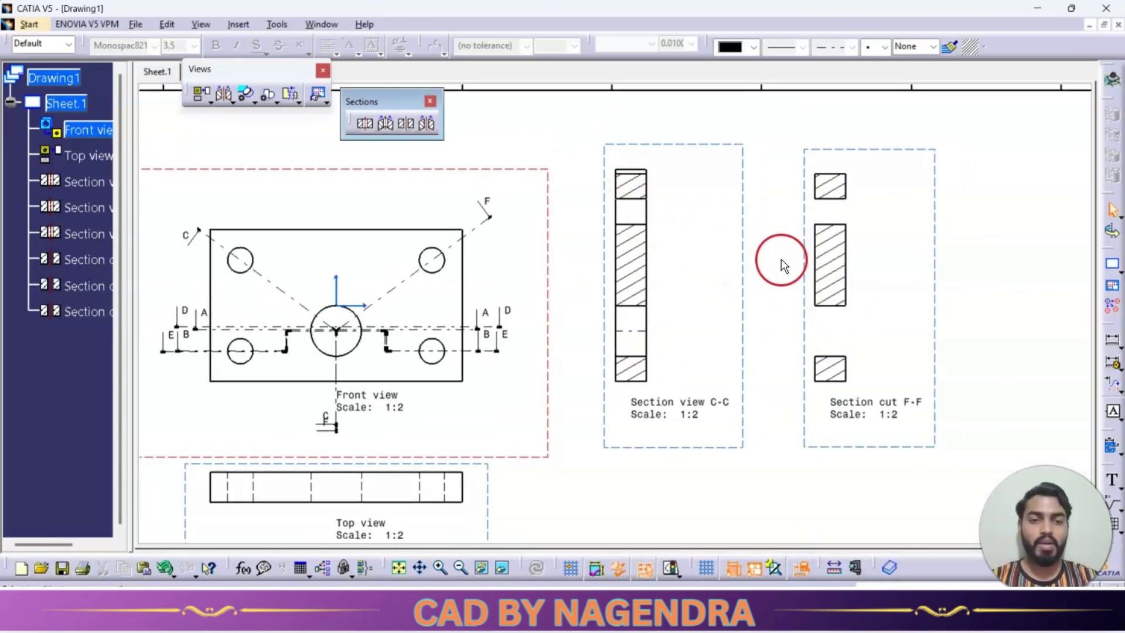
{"action": "middle_click_drag", "start_coordinate": [840, 347], "coordinate": [890, 329]}
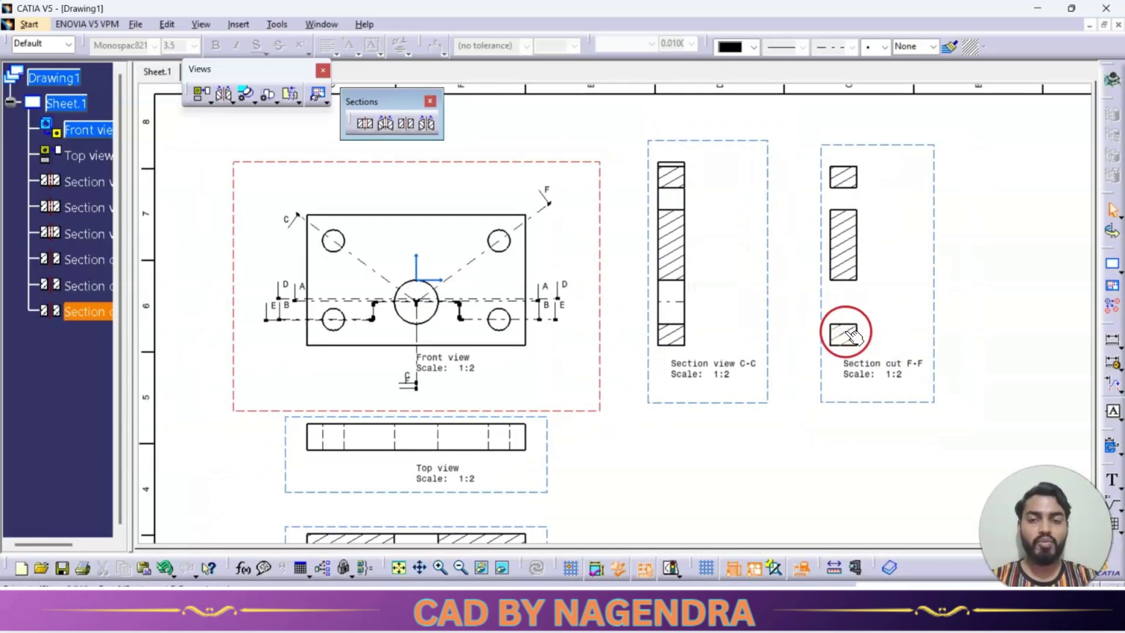
{"action": "middle_click_drag", "start_coordinate": [527, 363], "coordinate": [540, 334]}
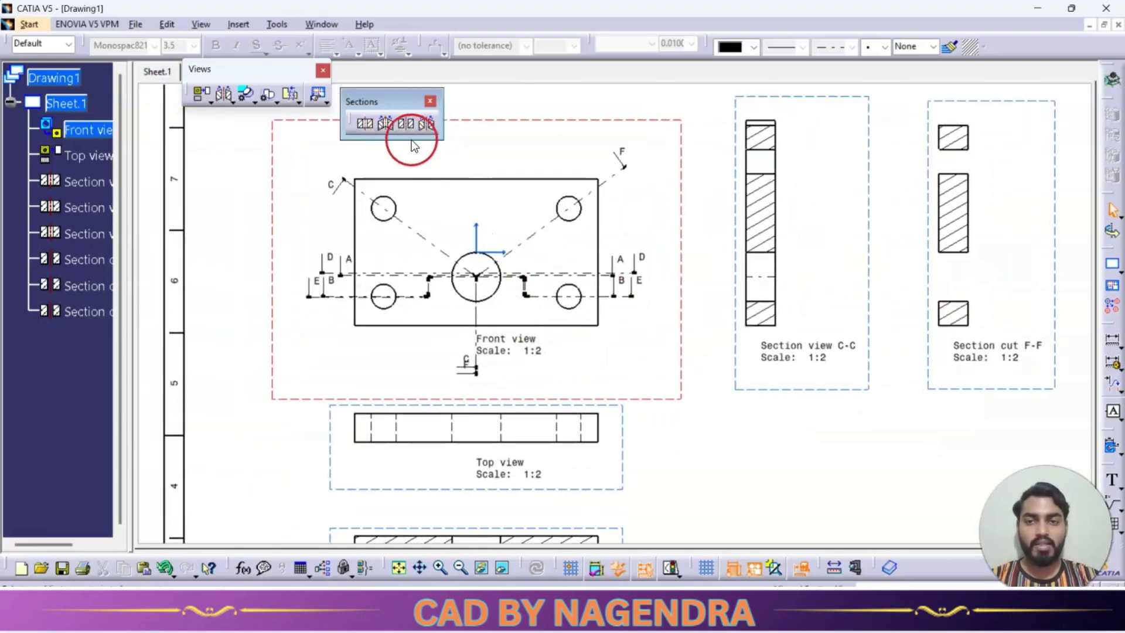
{"action": "mouse_move", "coordinate": [711, 306]}
{"action": "middle_mouse_down"}
{"action": "mouse_move", "coordinate": [696, 284]}
{"action": "mouse_move", "coordinate": [673, 306]}
{"action": "middle_mouse_up"}
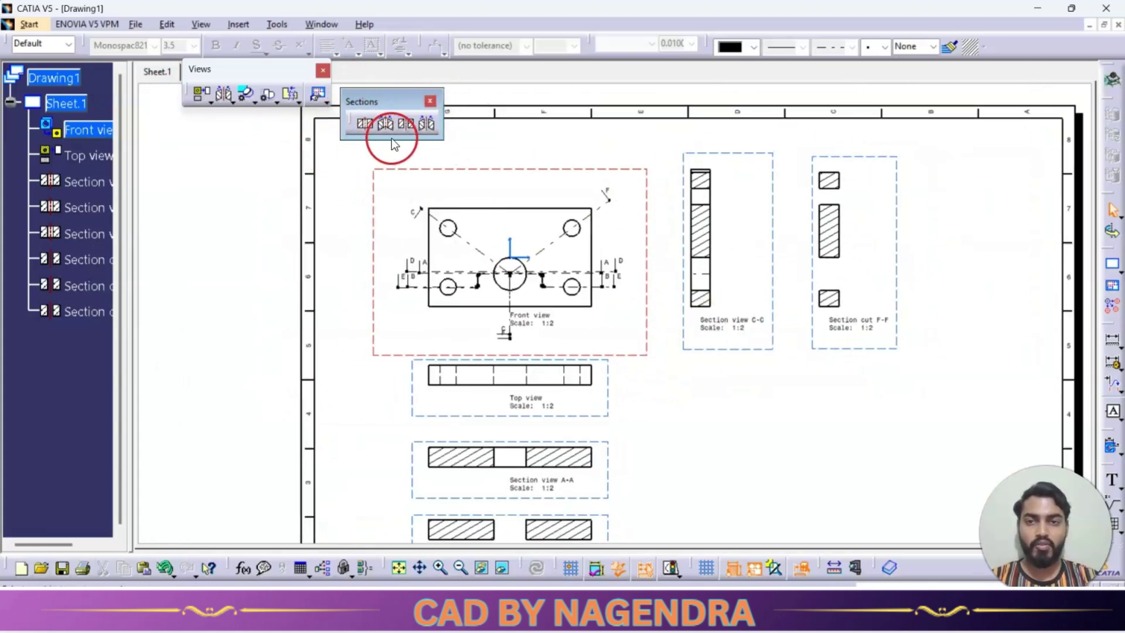
{"action": "mouse_move", "coordinate": [691, 347]}
{"action": "middle_mouse_down"}
{"action": "mouse_move", "coordinate": [660, 317]}
{"action": "mouse_move", "coordinate": [661, 339]}
{"action": "middle_mouse_up"}
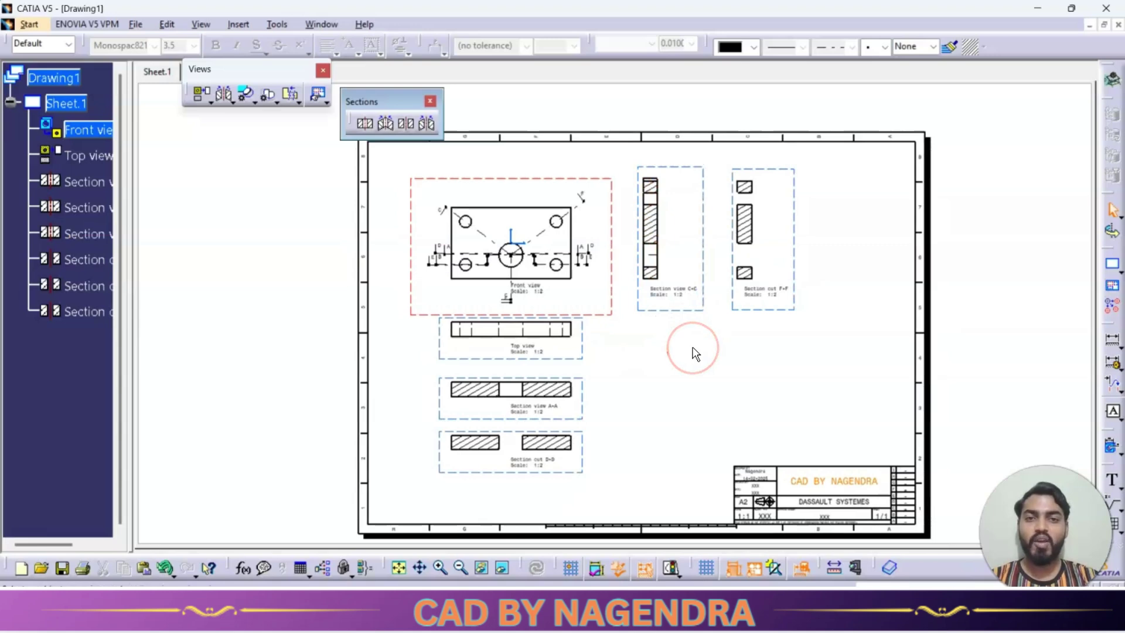